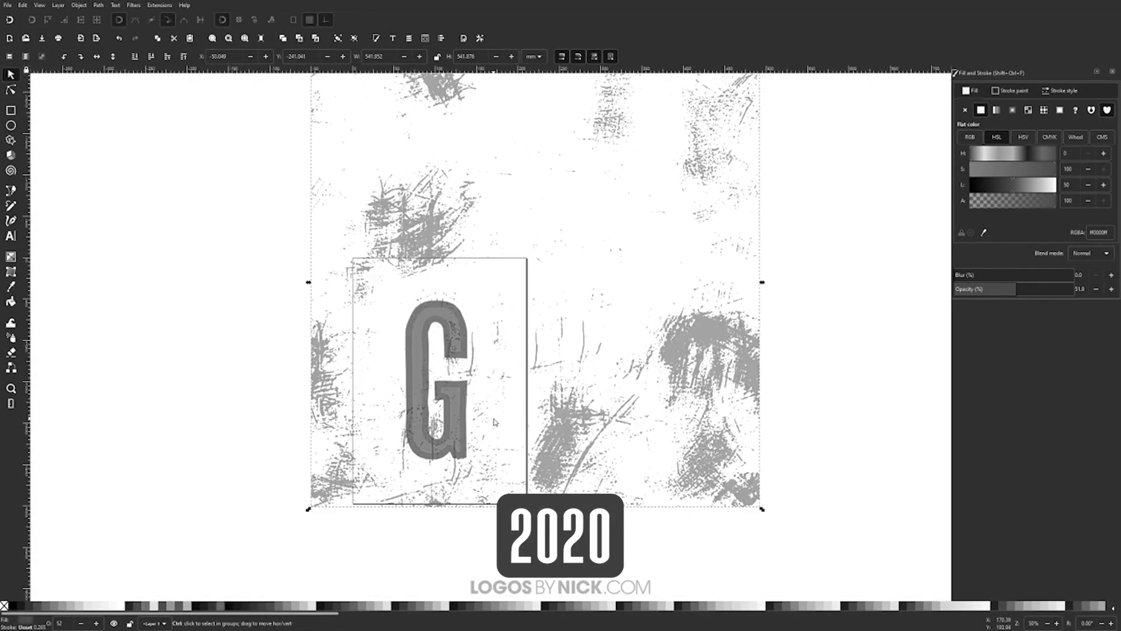
- Position the grit texture over the grey G letter
{"action": "left_click_drag", "start_coordinate": [585, 387], "coordinate": [554, 395]}
{"action": "scroll", "coordinate": [555, 395], "scroll_direction": "up", "scroll_amount": 3}
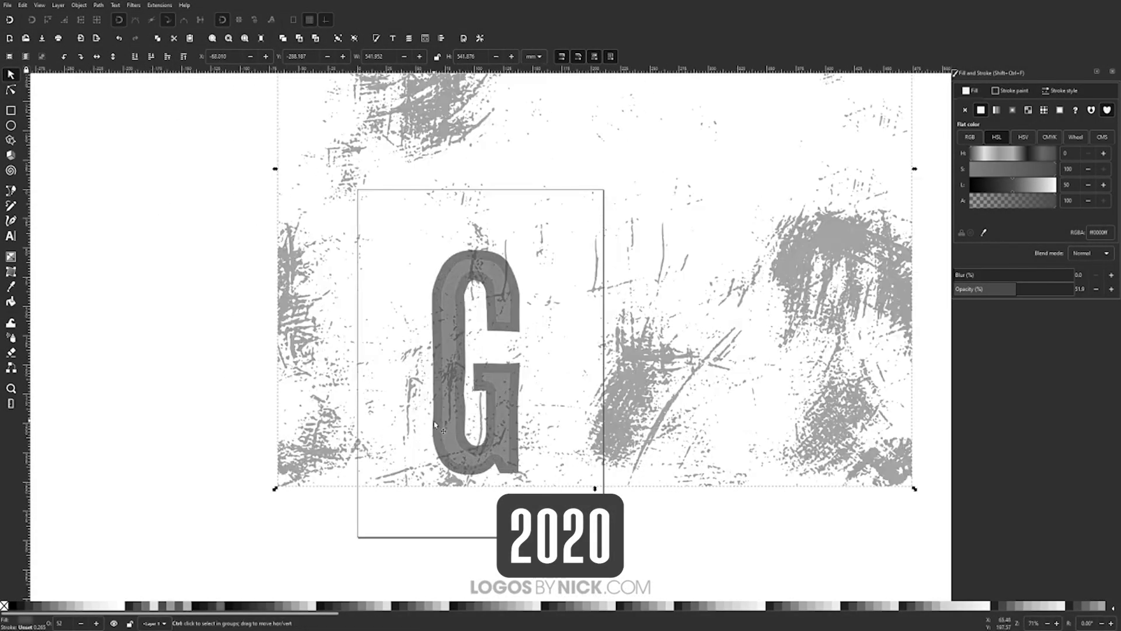
{"action": "left_click_drag", "start_coordinate": [465, 232], "coordinate": [457, 231]}
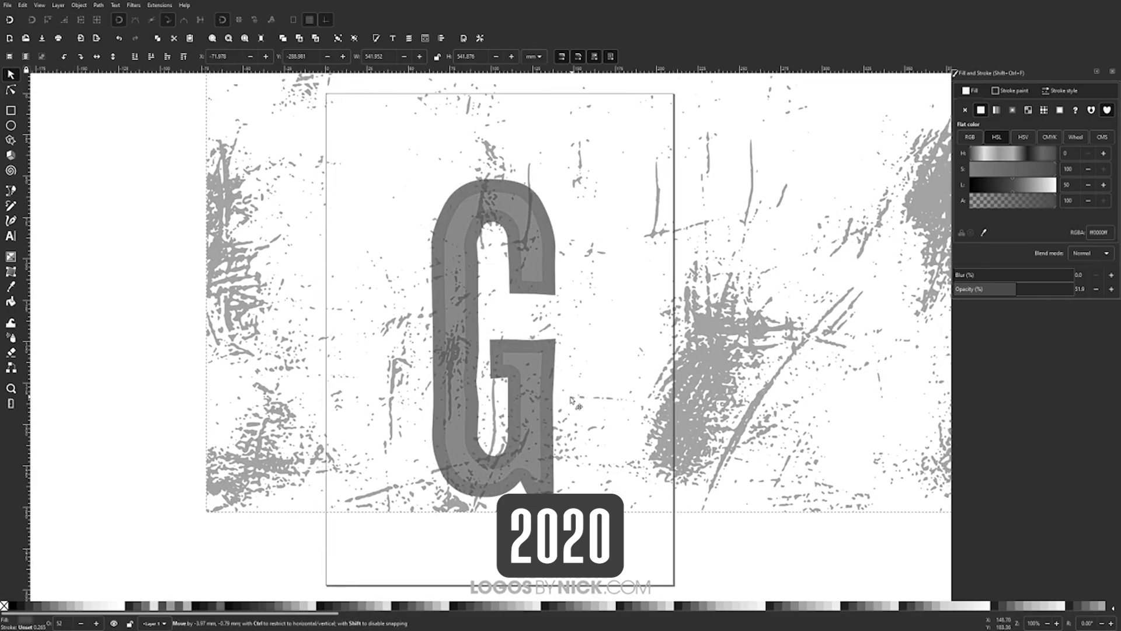
{"action": "scroll", "coordinate": [476, 459], "scroll_direction": "right", "scroll_amount": 3}
{"action": "scroll", "coordinate": [476, 458], "scroll_direction": "up", "scroll_amount": 1}
{"action": "left_click_drag", "start_coordinate": [482, 463], "coordinate": [480, 452]}
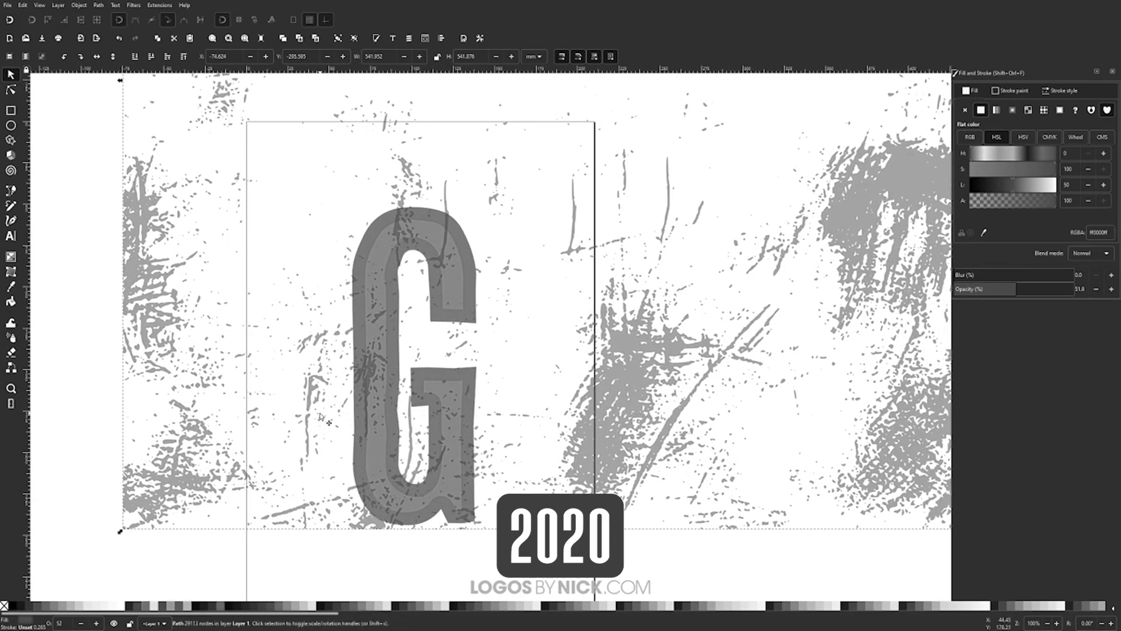
- Intersect the G with the texture so only the texture inside the G remains
{"action": "left_click", "coordinate": [377, 246]}
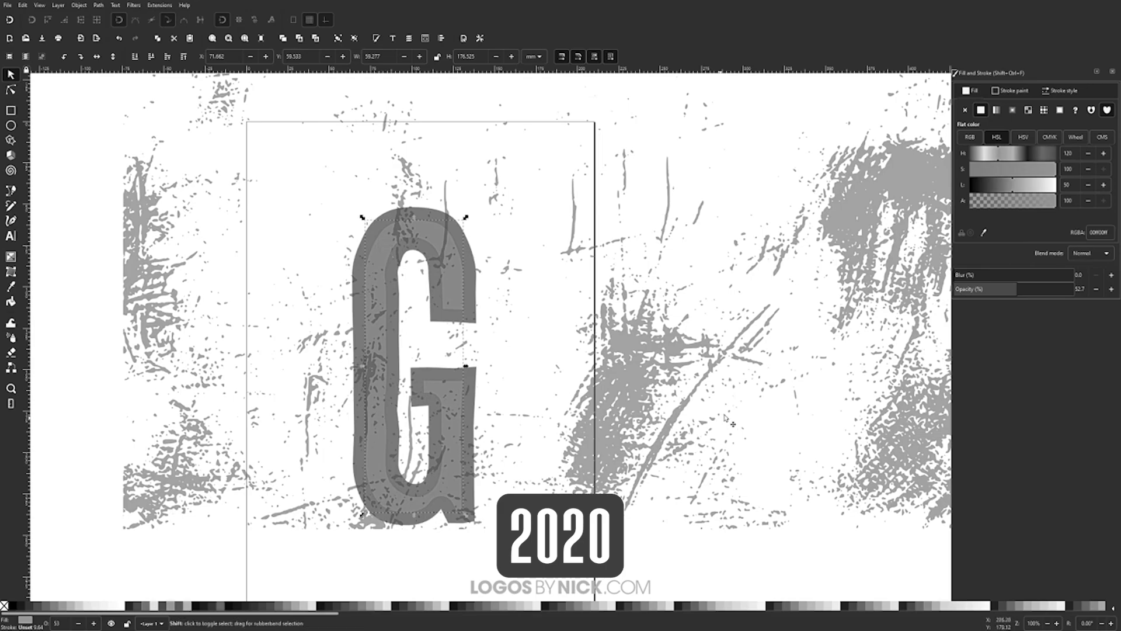
{"action": "left_click", "coordinate": [657, 357], "text": "shift"}
{"action": "left_click", "coordinate": [98, 5]}
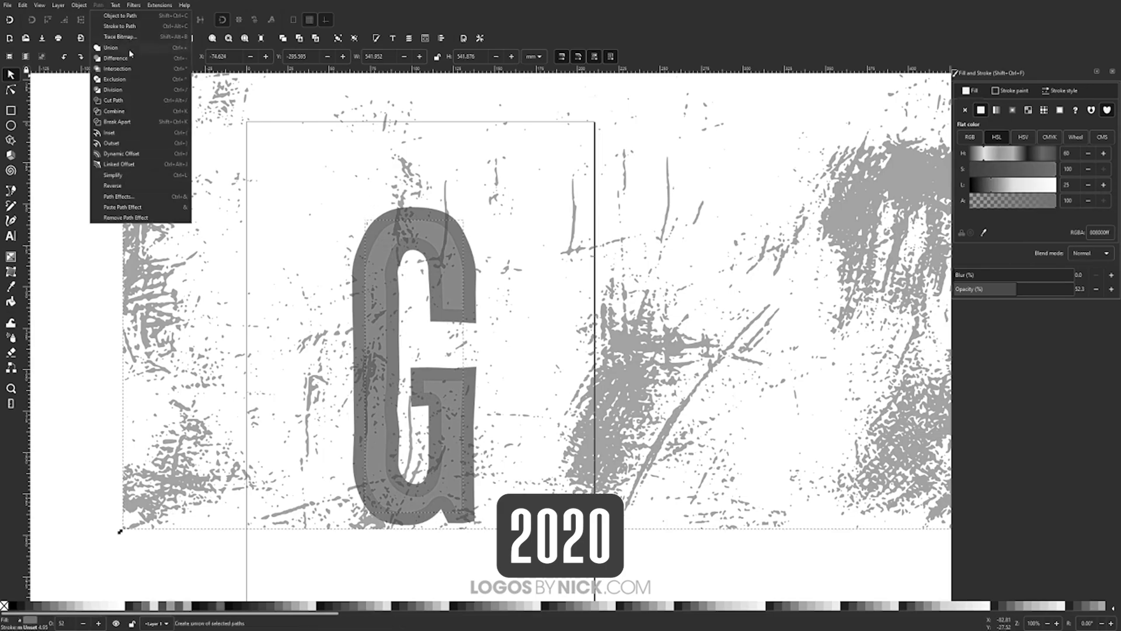
{"action": "left_click", "coordinate": [123, 85]}
- Union the textured shape with the underlying G and set opacity to 100
{"action": "left_click", "coordinate": [387, 368], "text": "alt+shift"}
{"action": "left_click", "coordinate": [98, 5]}
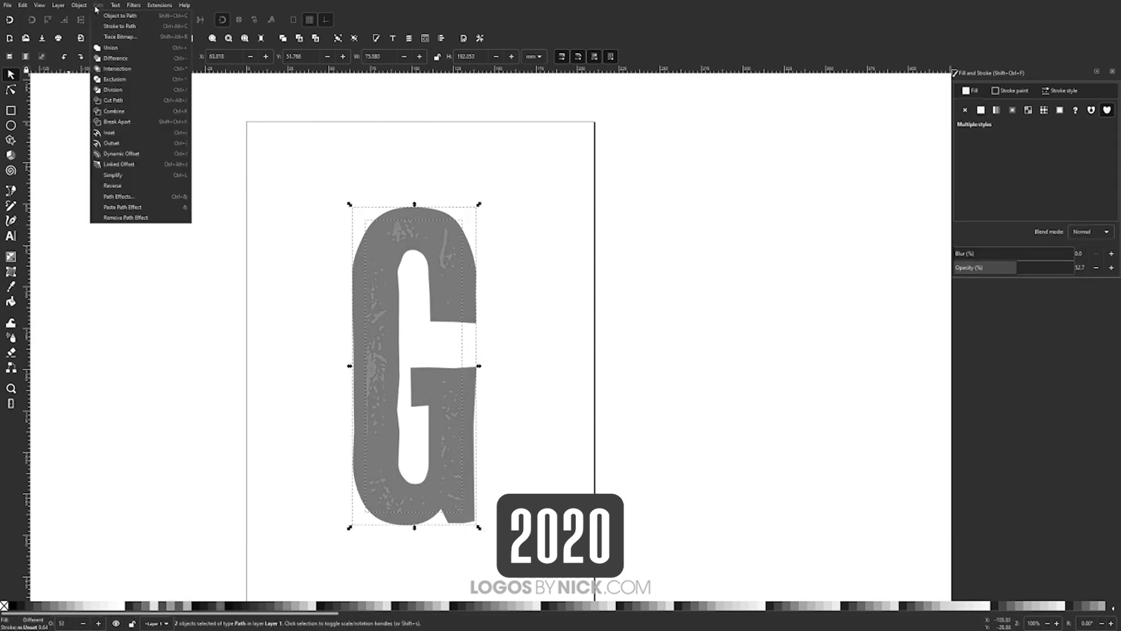
{"action": "left_click", "coordinate": [122, 75]}
{"action": "left_click_drag", "start_coordinate": [1016, 264], "coordinate": [1089, 267]}
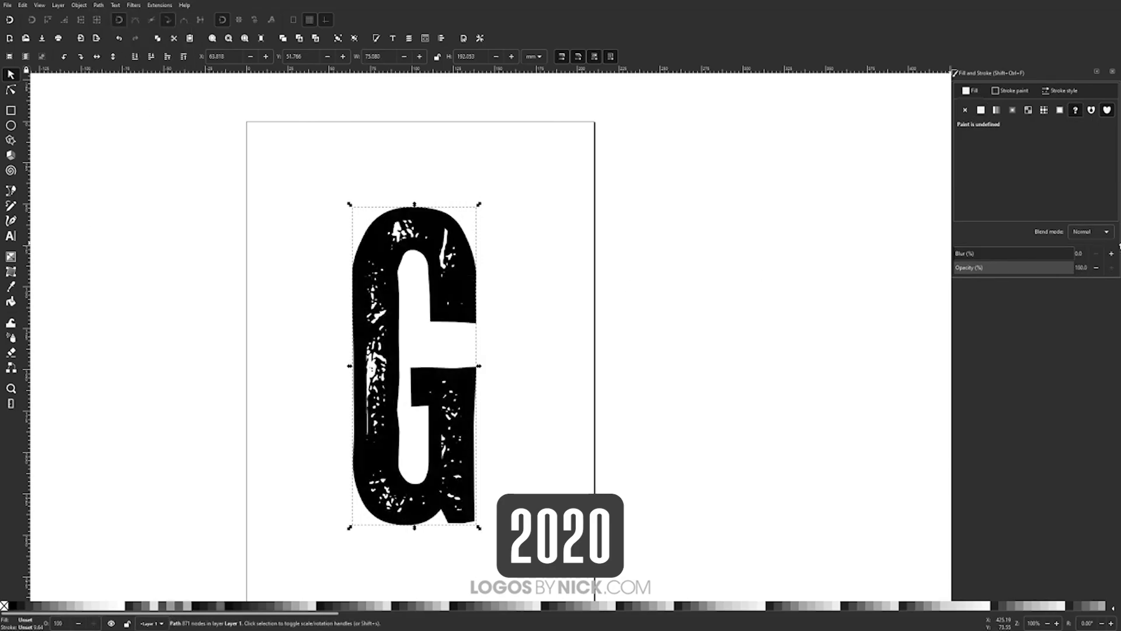
{"action": "scroll", "coordinate": [390, 407], "scroll_direction": "down", "scroll_amount": 2}
{"action": "left_click", "coordinate": [571, 468]}
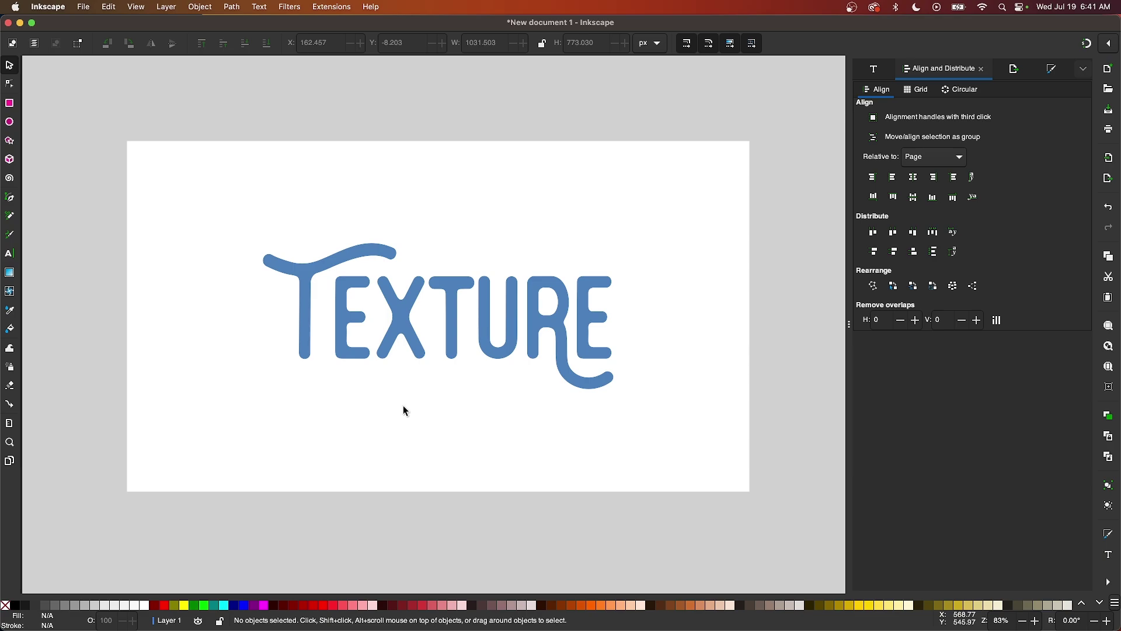
{"action": "left_click", "coordinate": [405, 327]}
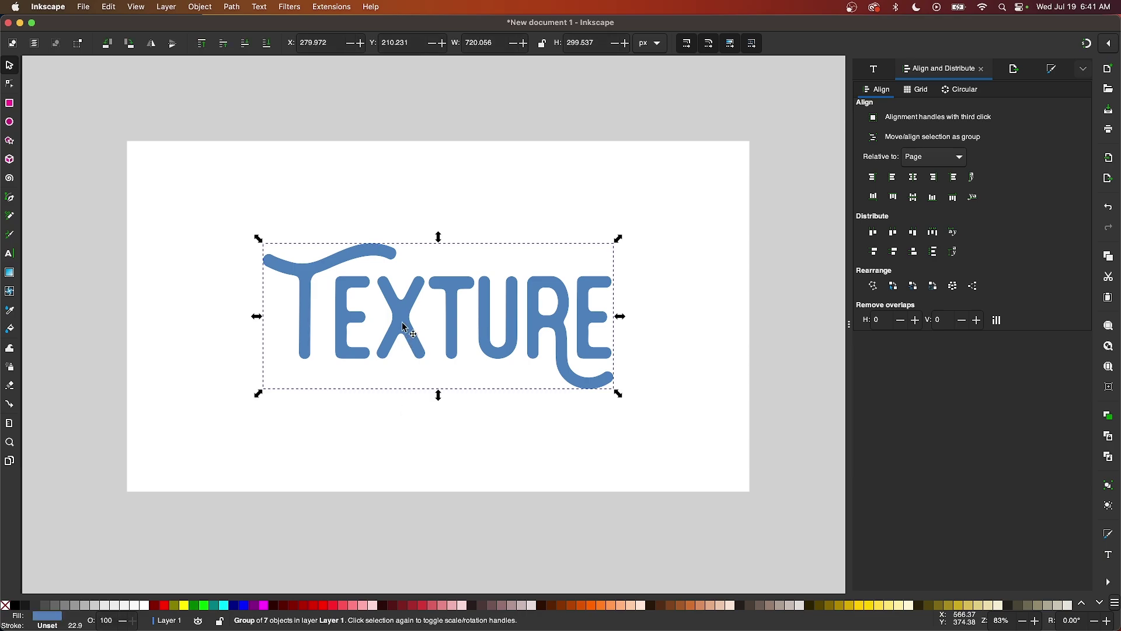
{"action": "scroll", "coordinate": [404, 327], "scroll_direction": "up", "scroll_amount": 2}
{"action": "scroll", "coordinate": [404, 327], "scroll_direction": "up", "scroll_amount": 2}
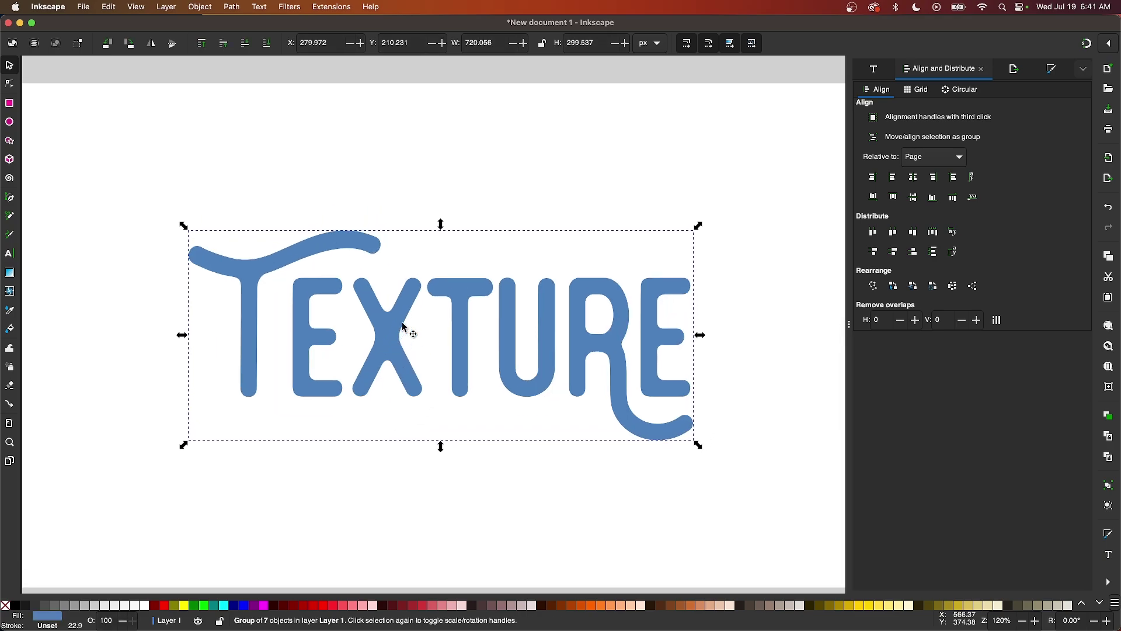
{"action": "scroll", "coordinate": [404, 327], "scroll_direction": "left", "scroll_amount": 2}
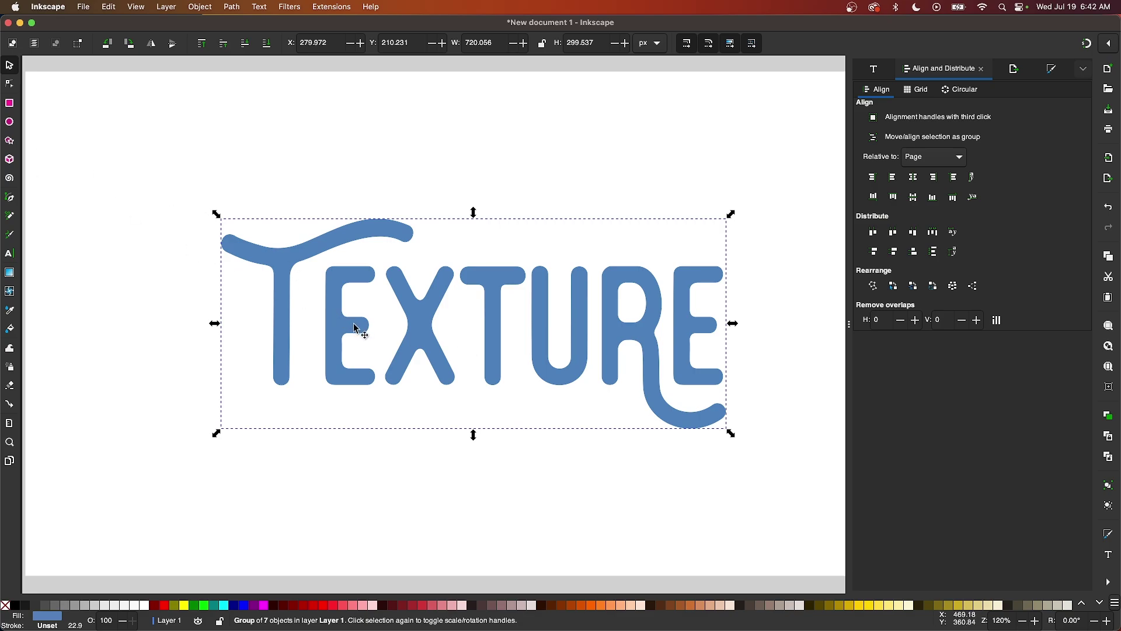
{"action": "left_click", "coordinate": [234, 8]}
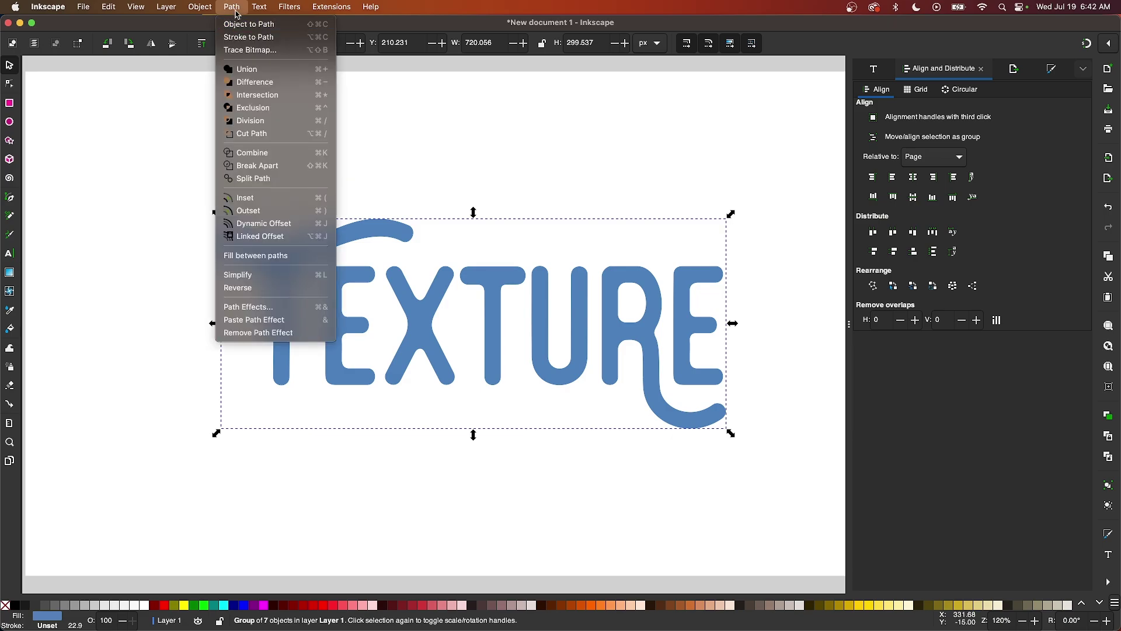
{"action": "left_click", "coordinate": [233, 8]}
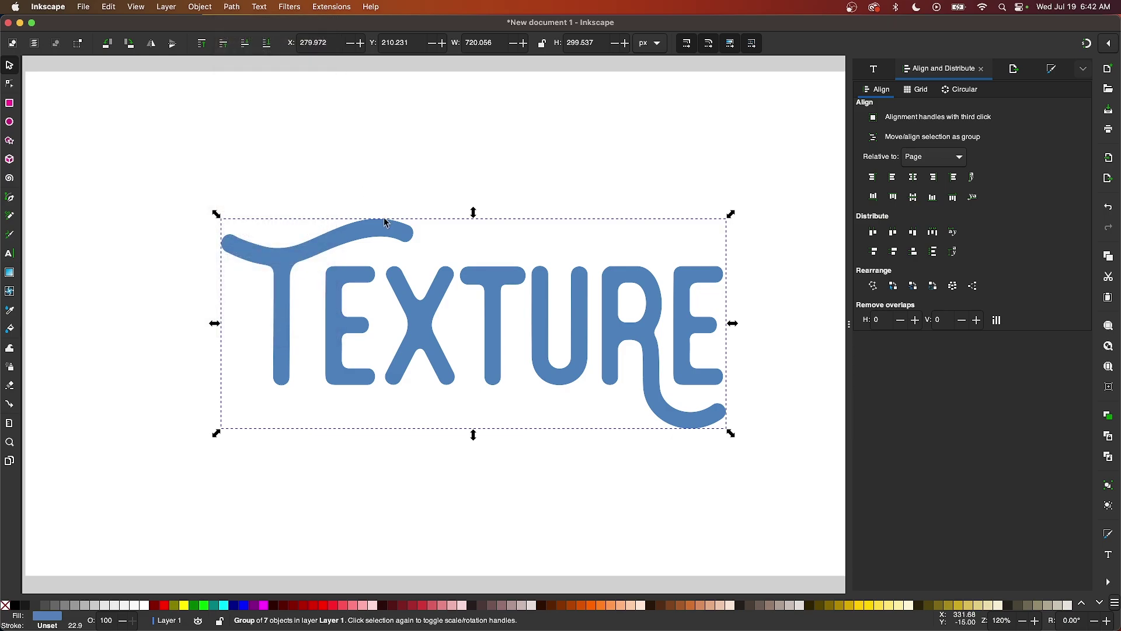
{"action": "scroll", "coordinate": [387, 223], "scroll_direction": "down", "scroll_amount": 5}
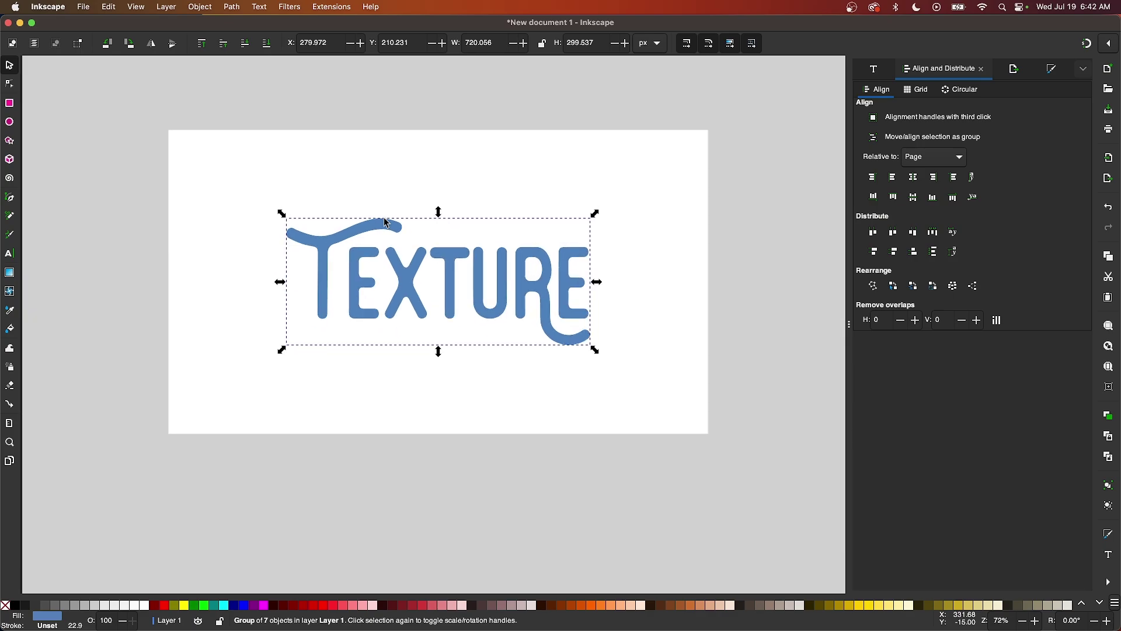
{"action": "scroll", "coordinate": [384, 217], "scroll_direction": "up", "scroll_amount": 2}
- Drag Grit-Texture.svg from the Free-Textures Finder window onto the Inkscape canvas
{"action": "key", "text": "ctrl+Up"}
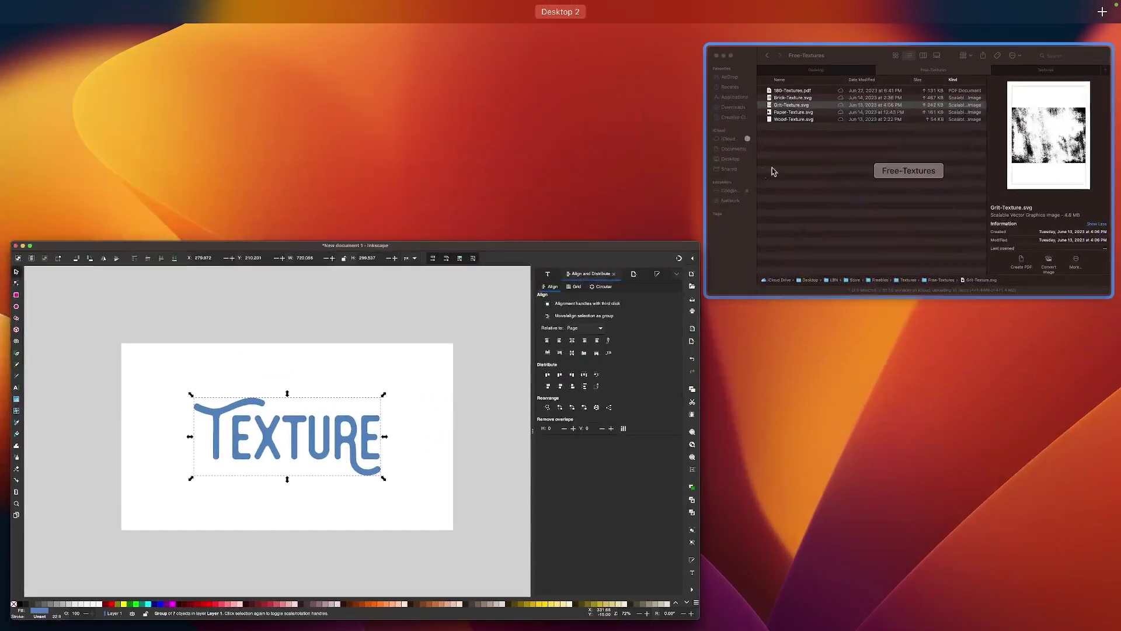
{"action": "left_click", "coordinate": [770, 169]}
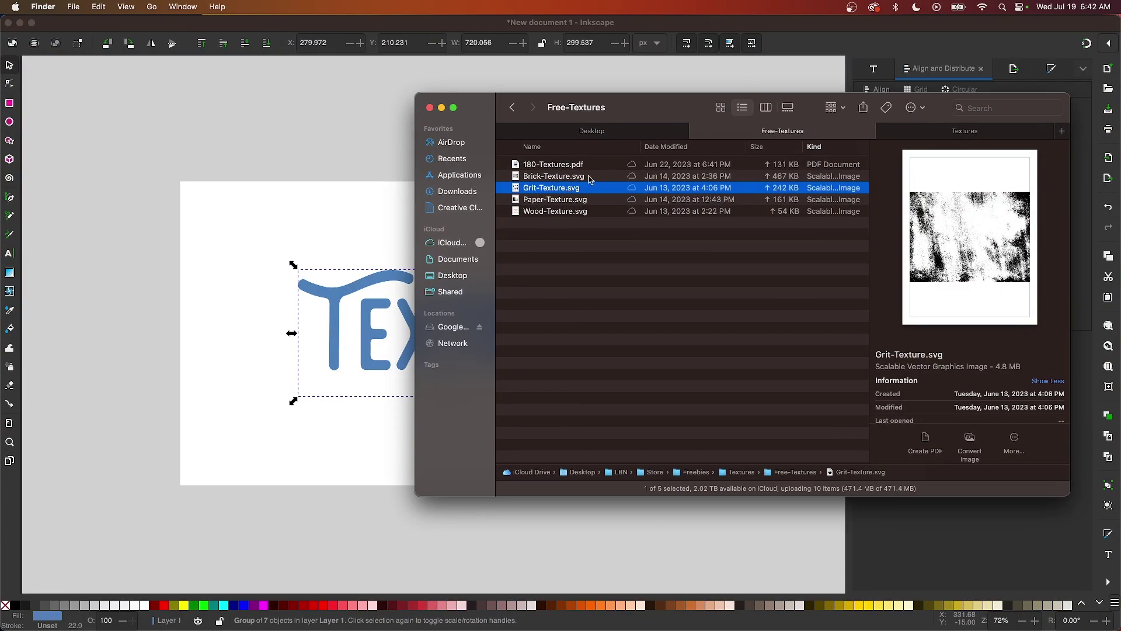
{"action": "left_click_drag", "start_coordinate": [560, 192], "coordinate": [314, 273]}
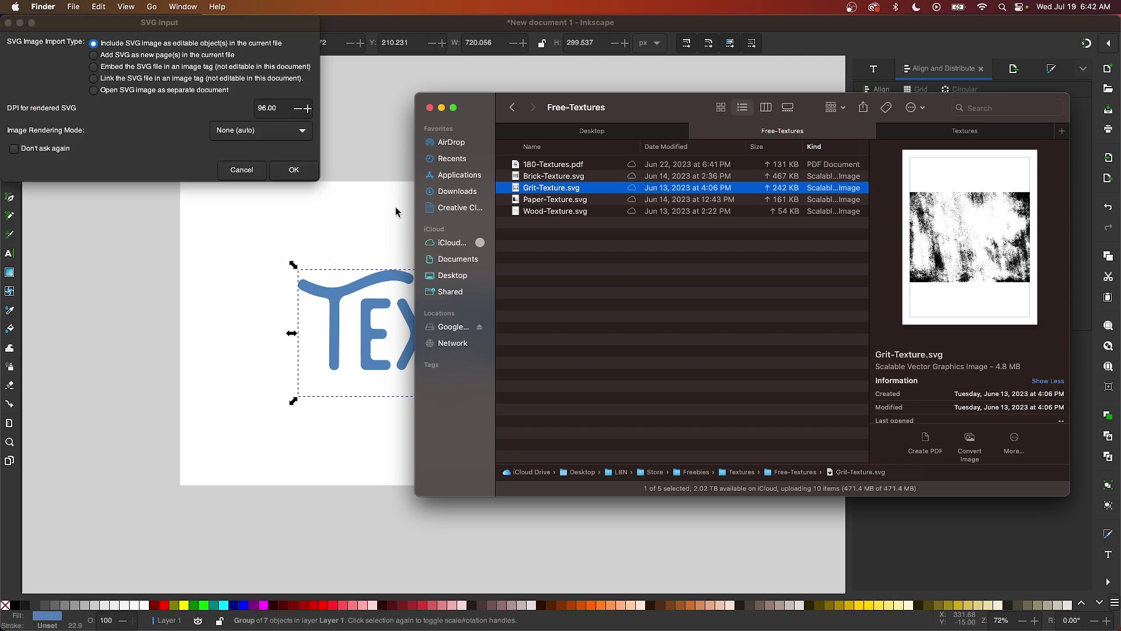
- Import the texture as editable objects and shrink it to about half width
{"action": "left_click", "coordinate": [294, 180]}
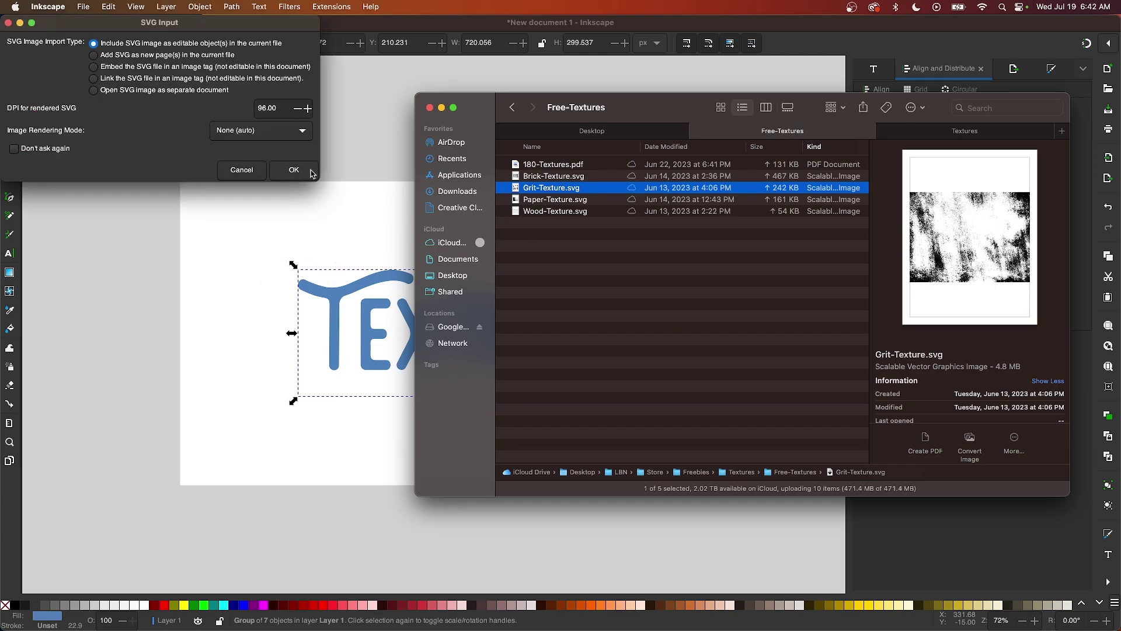
{"action": "left_click", "coordinate": [293, 170]}
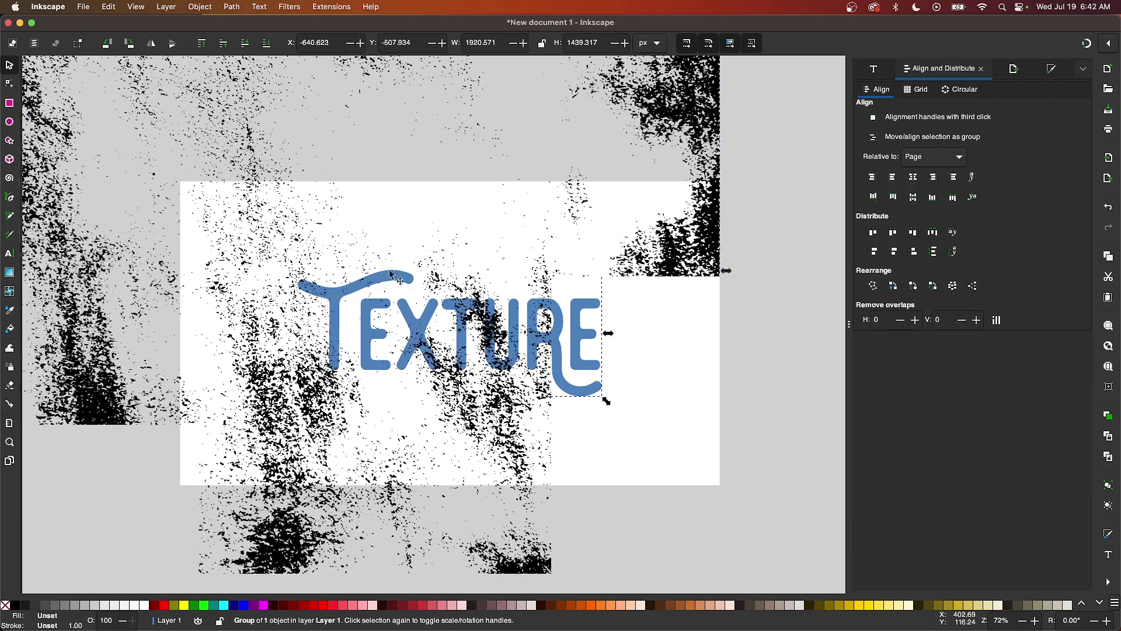
{"action": "scroll", "coordinate": [403, 282], "scroll_direction": "down", "scroll_amount": 5}
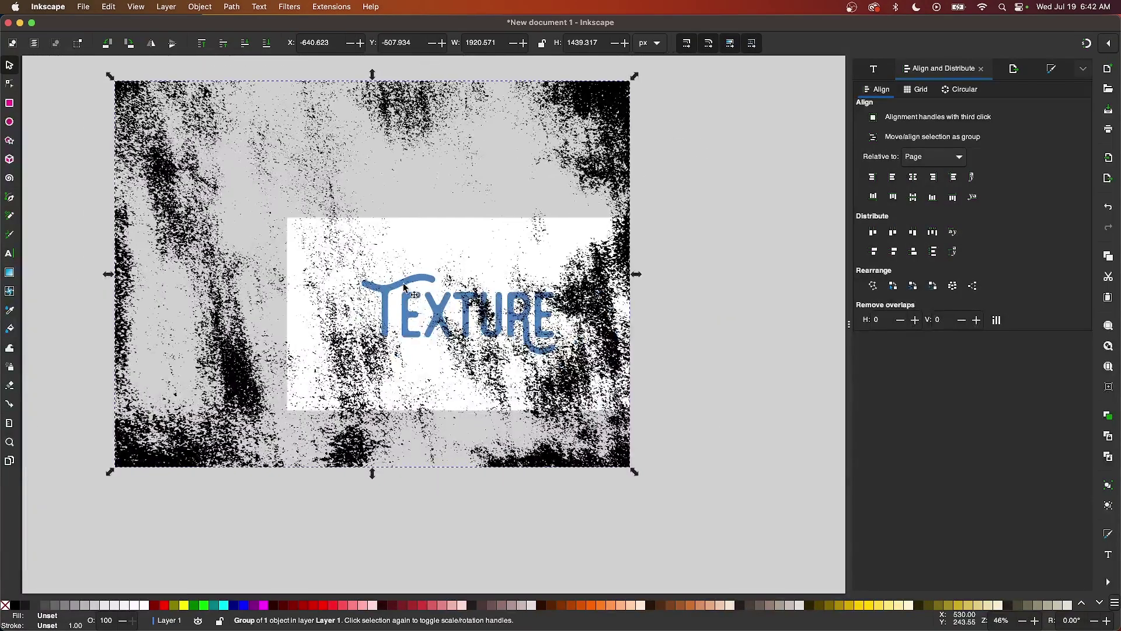
{"action": "left_click_drag", "start_coordinate": [108, 273], "coordinate": [401, 276]}
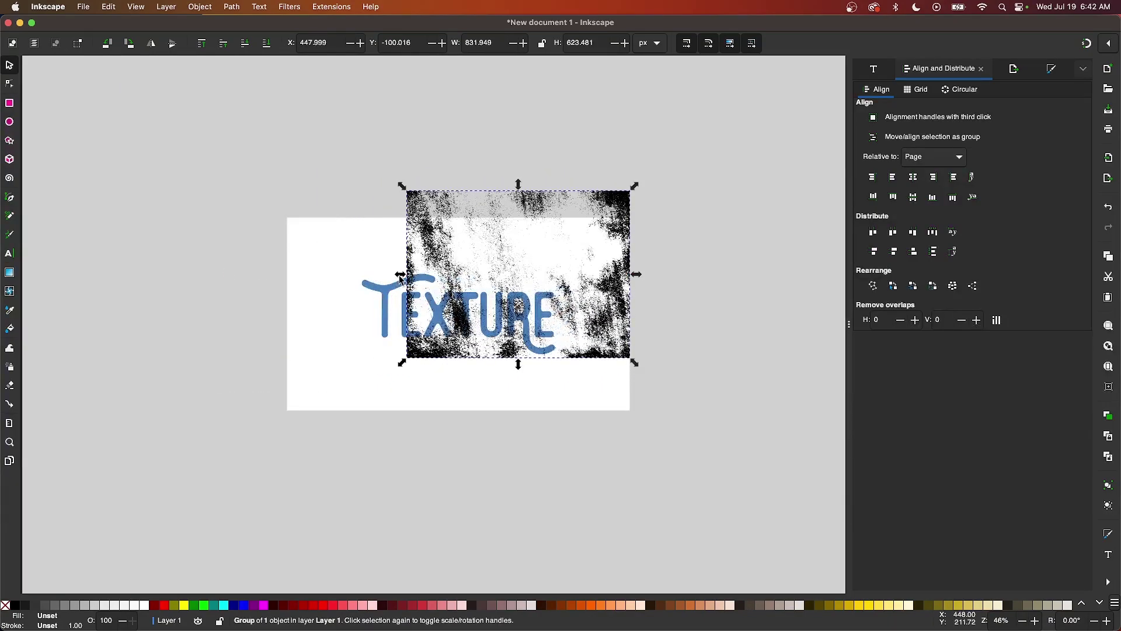
{"action": "scroll", "coordinate": [400, 279], "scroll_direction": "up", "scroll_amount": 2}
- Move the texture over the TEXTURE lettering and rubber-band select both
{"action": "left_click", "coordinate": [714, 291]}
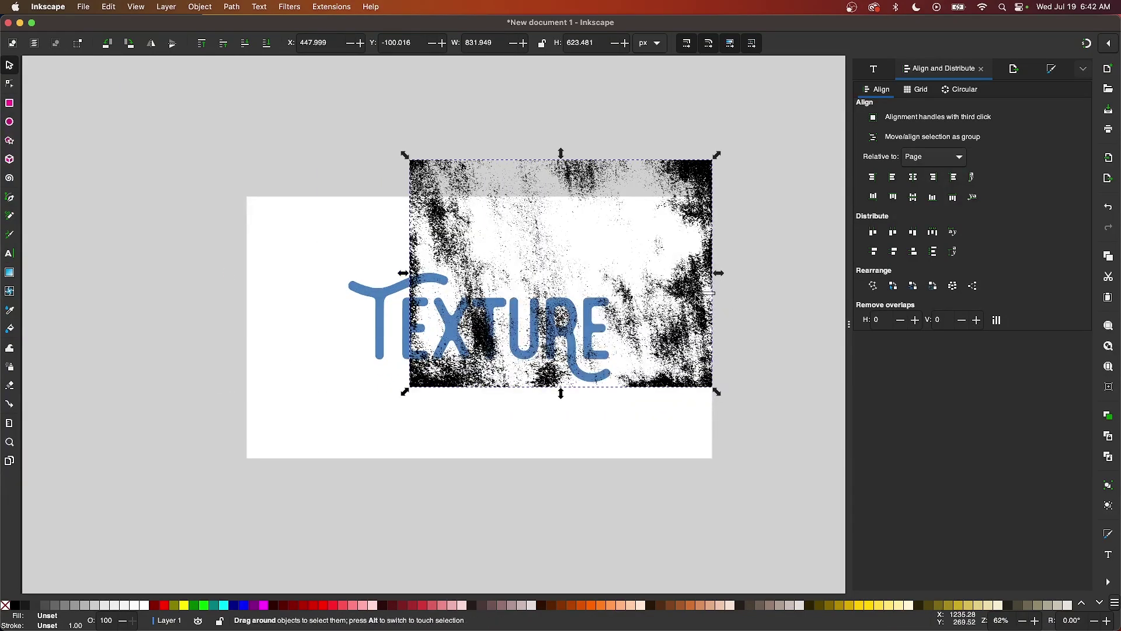
{"action": "left_click_drag", "start_coordinate": [692, 293], "coordinate": [603, 343]}
{"action": "scroll", "coordinate": [601, 341], "scroll_direction": "up", "scroll_amount": 1}
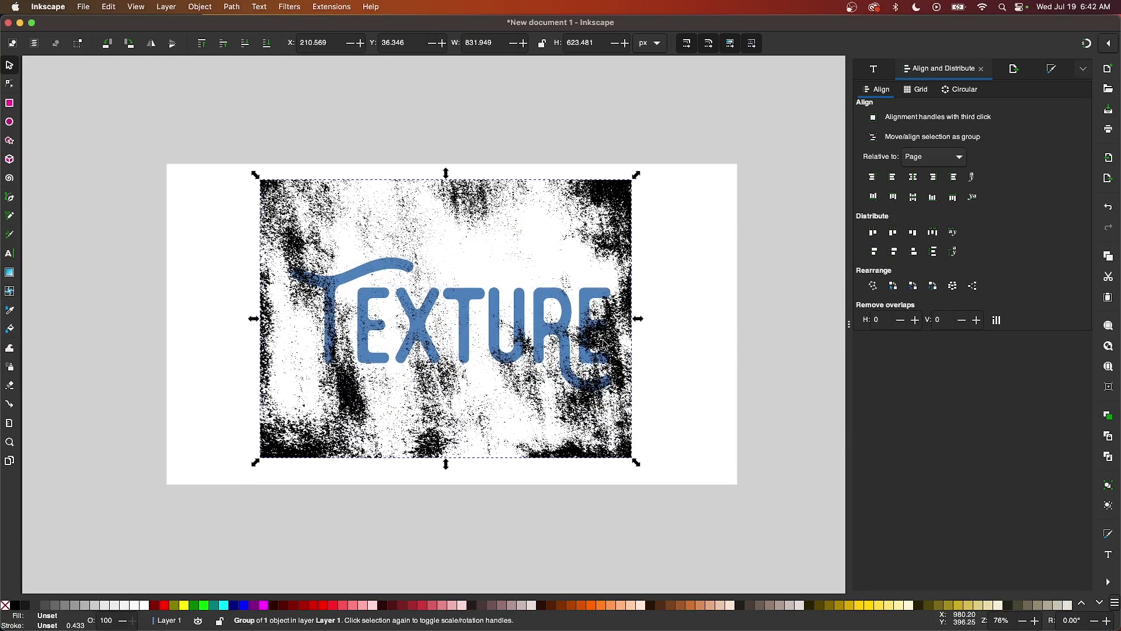
{"action": "left_click_drag", "start_coordinate": [701, 489], "coordinate": [200, 101]}
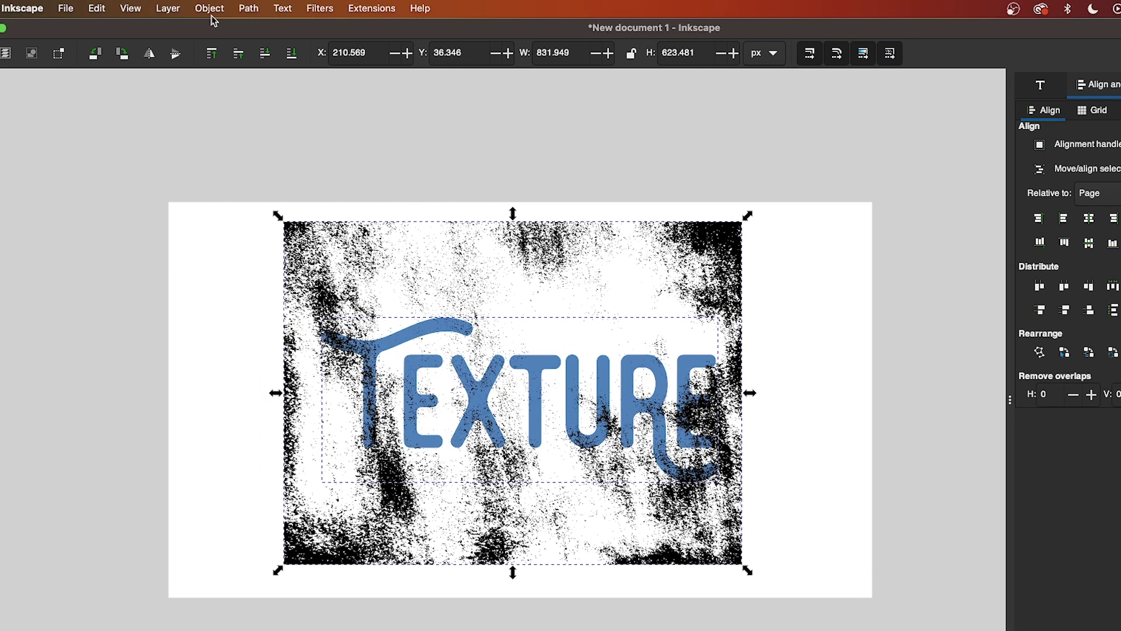
- Apply Object > Mask > Set Inverse Mask (LPE) to the lettering with the texture
{"action": "left_click", "coordinate": [200, 8]}
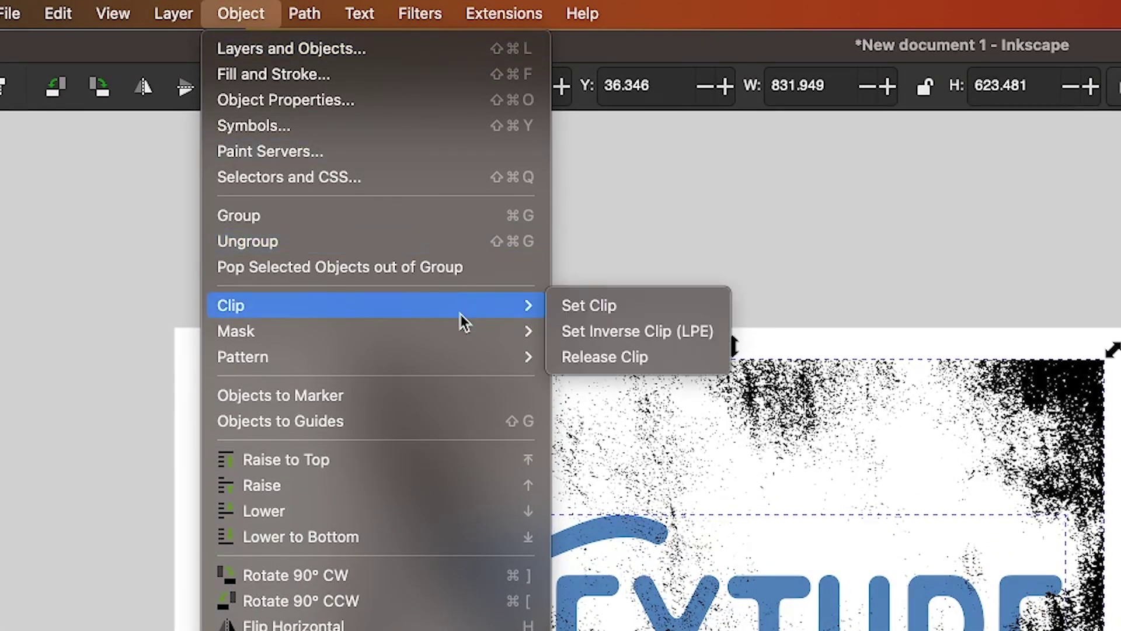
{"action": "mouse_move", "coordinate": [461, 329]}
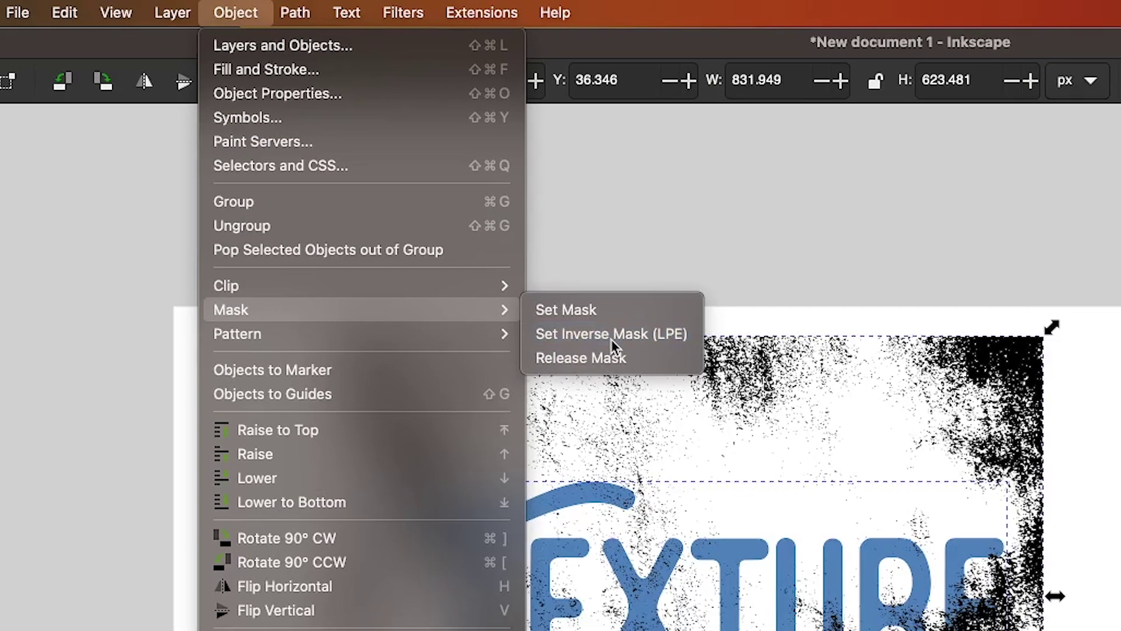
{"action": "left_click", "coordinate": [644, 358]}
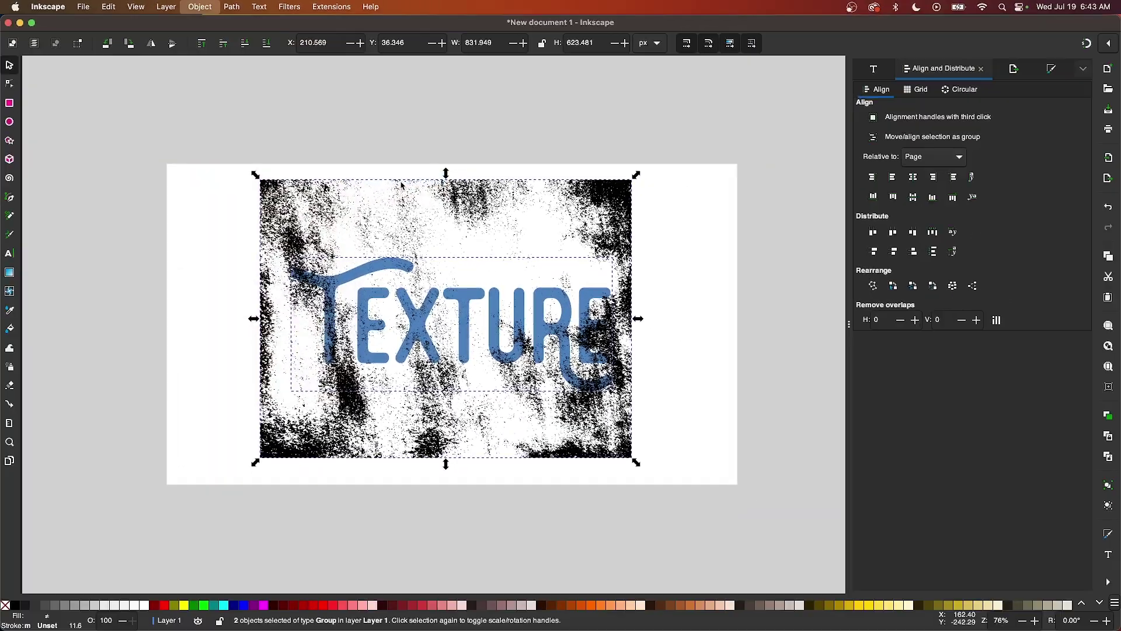
- Deselect and zoom in to inspect the grit-worn lettering edges
{"action": "left_click", "coordinate": [701, 404]}
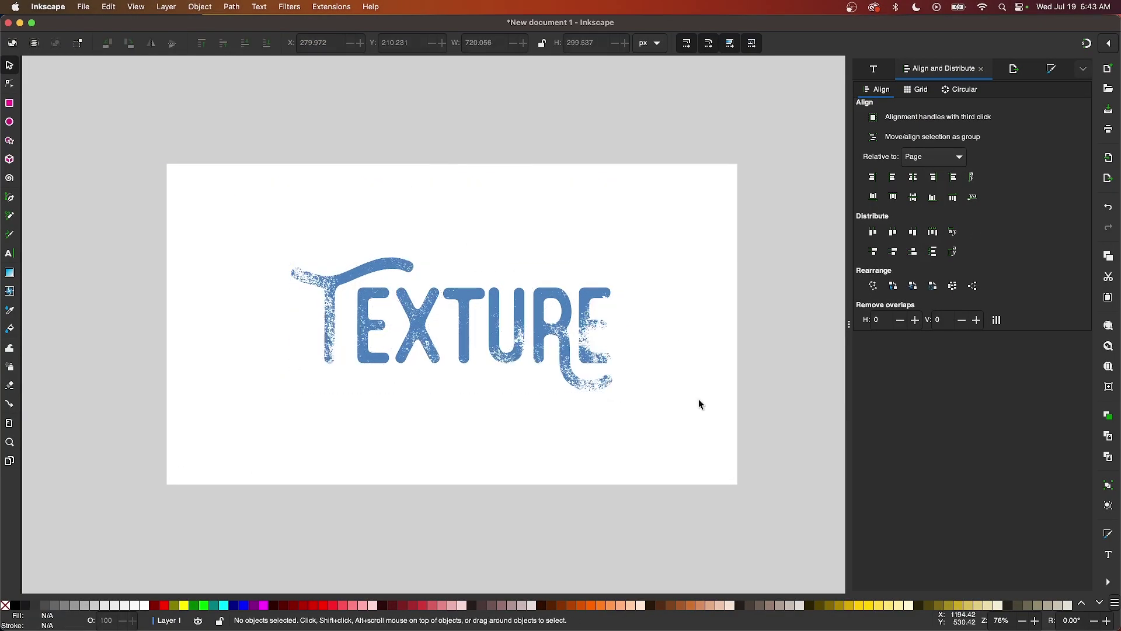
{"action": "scroll", "coordinate": [493, 327], "scroll_direction": "up", "scroll_amount": 3}
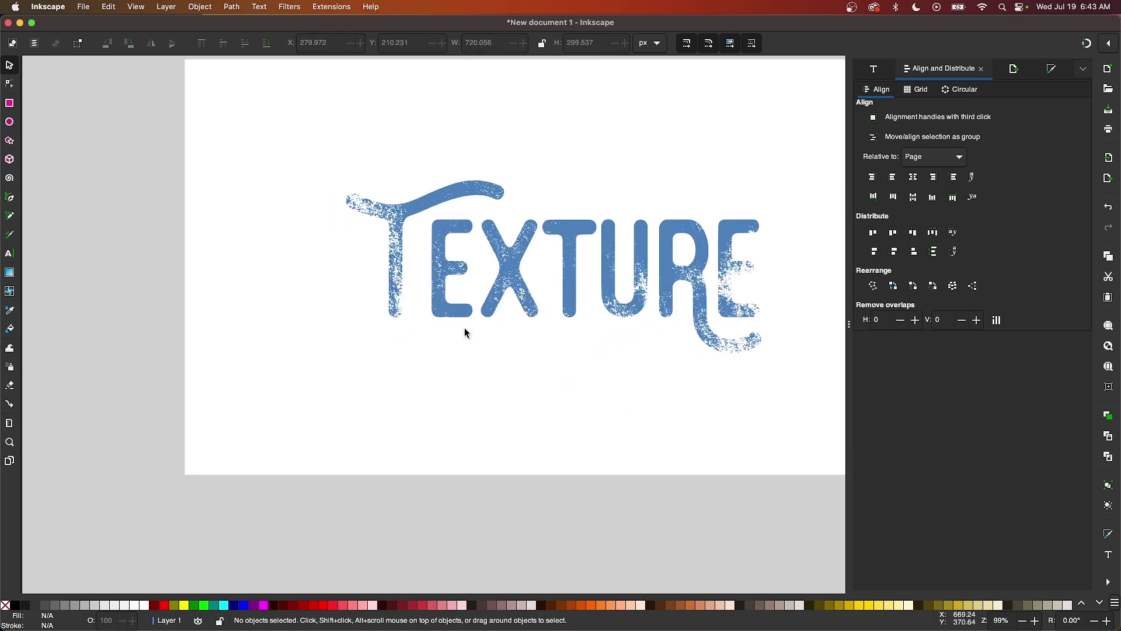
{"action": "scroll", "coordinate": [464, 332], "scroll_direction": "right", "scroll_amount": 2}
{"action": "scroll", "coordinate": [464, 333], "scroll_direction": "up", "scroll_amount": 1}
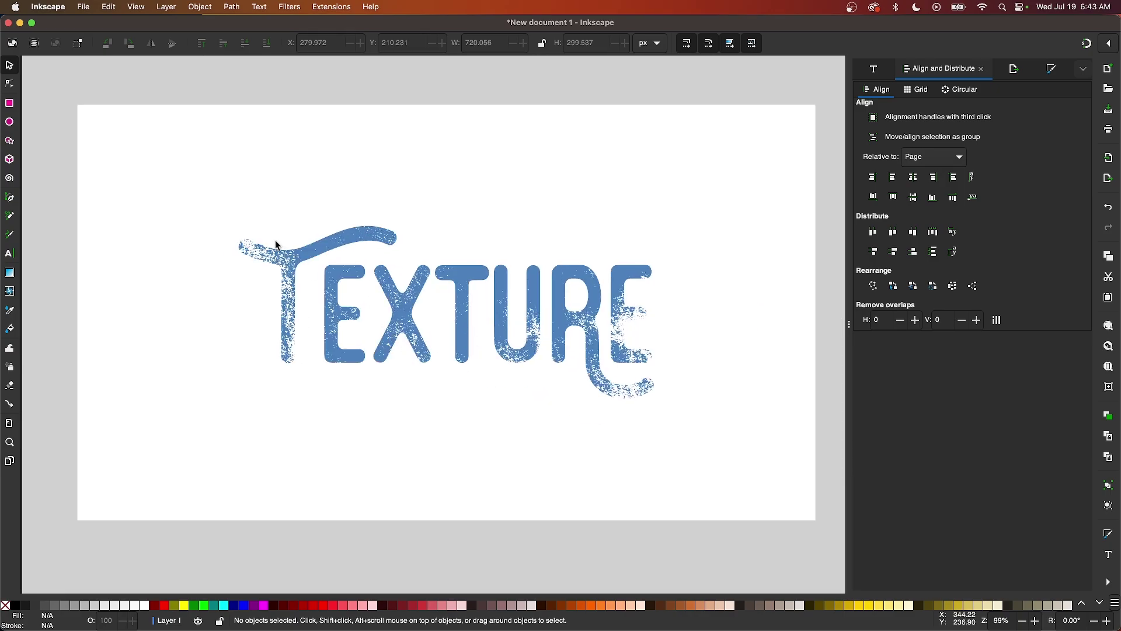
{"action": "scroll", "coordinate": [275, 245], "scroll_direction": "up", "scroll_amount": 5}
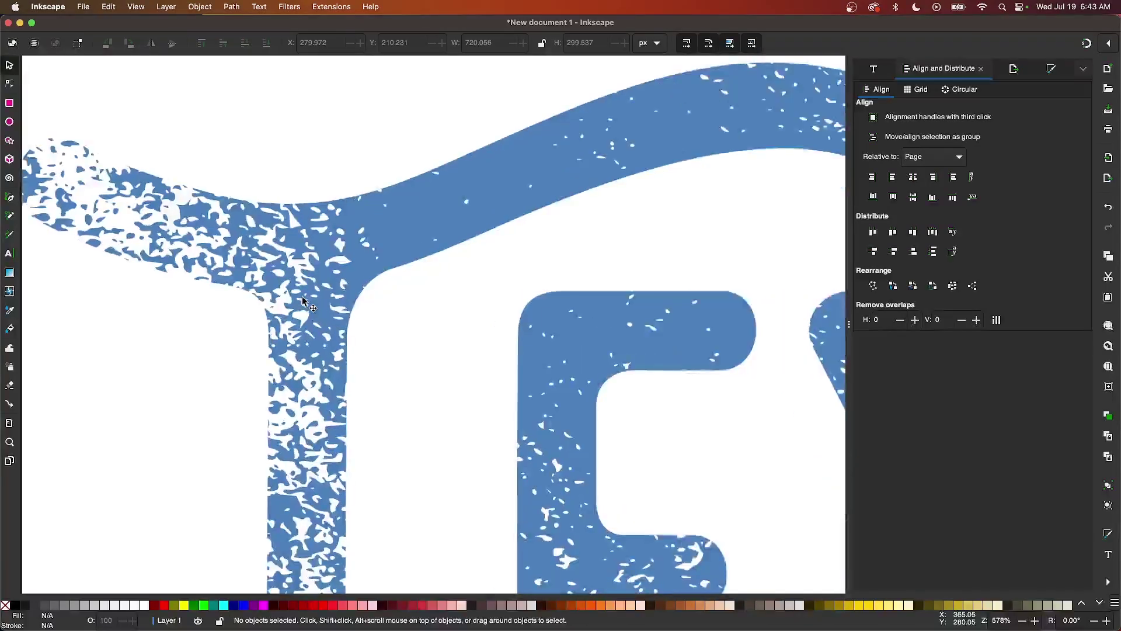
{"action": "scroll", "coordinate": [303, 301], "scroll_direction": "up", "scroll_amount": 4}
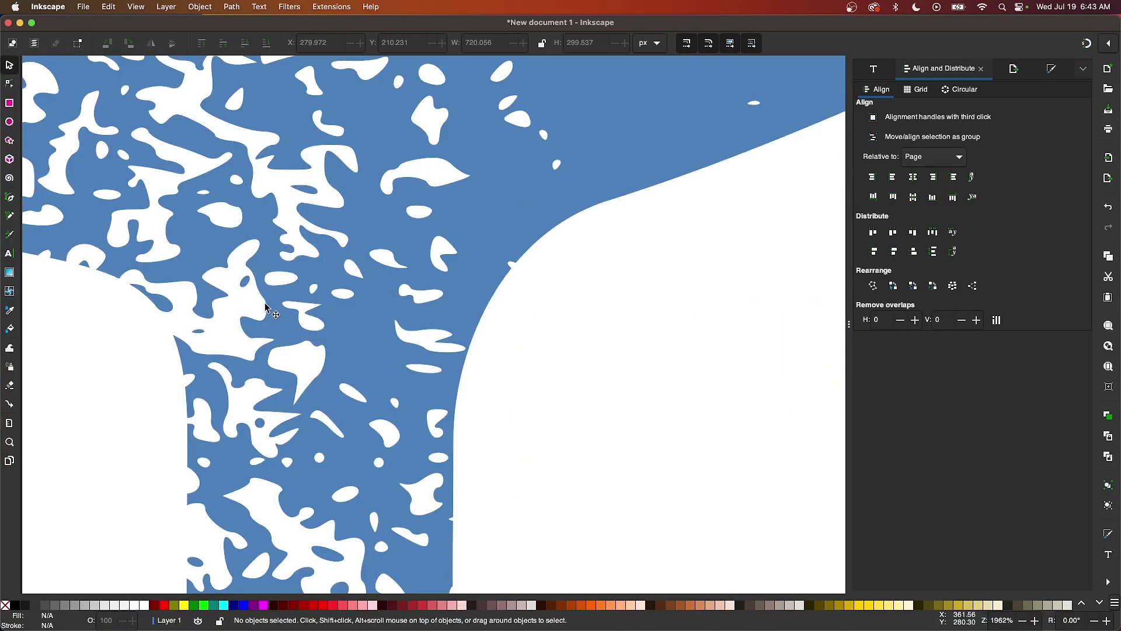
{"action": "scroll", "coordinate": [266, 305], "scroll_direction": "down", "scroll_amount": 8}
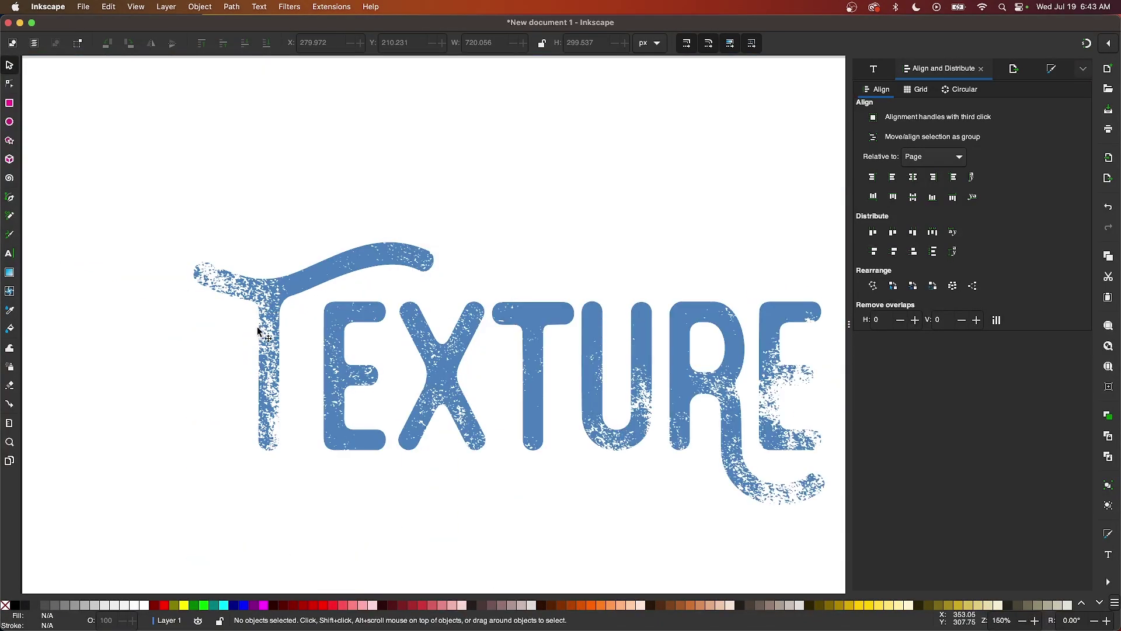
{"action": "scroll", "coordinate": [257, 327], "scroll_direction": "down", "scroll_amount": 2}
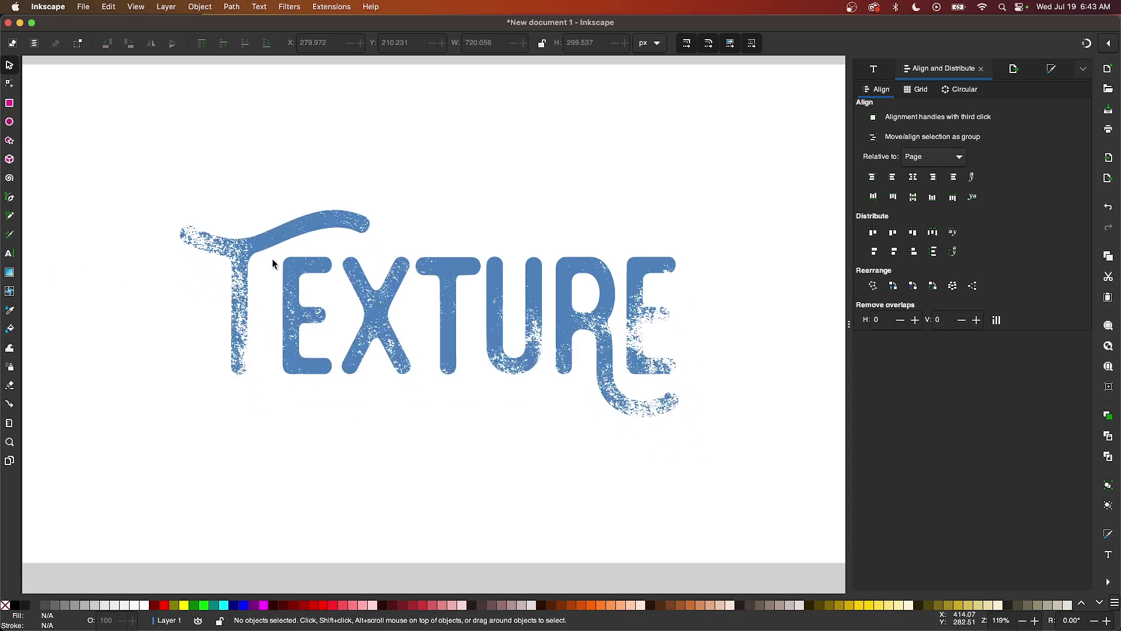
- Draw a large black rectangle over the page and lower it behind the lettering
{"action": "key", "text": "r"}
{"action": "left_click_drag", "start_coordinate": [110, 134], "coordinate": [768, 483]}
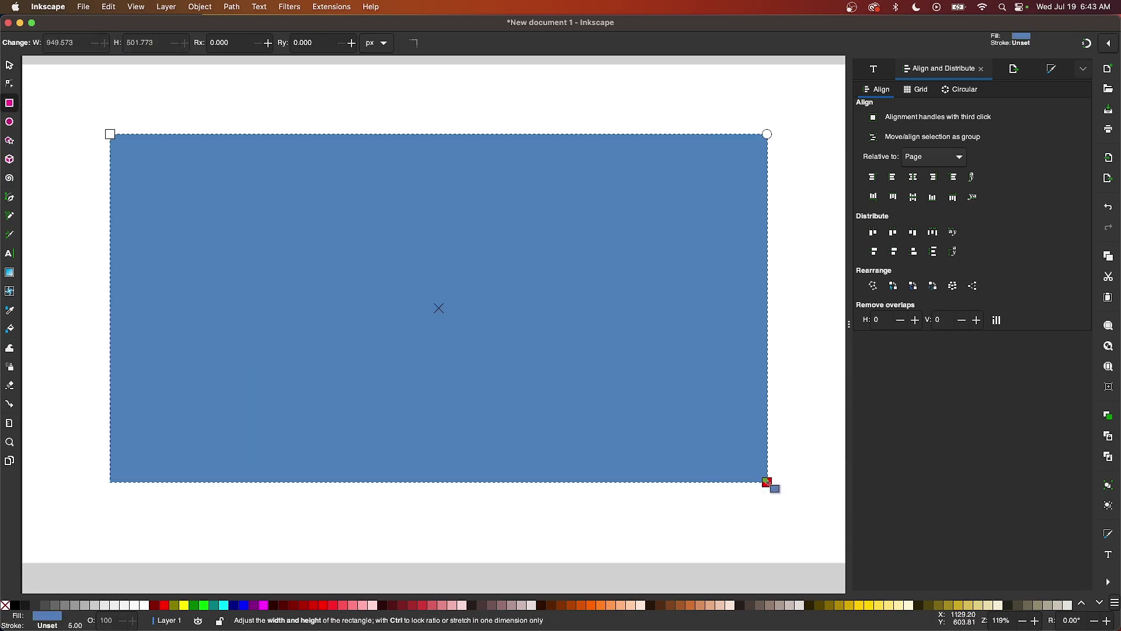
{"action": "left_click", "coordinate": [15, 605]}
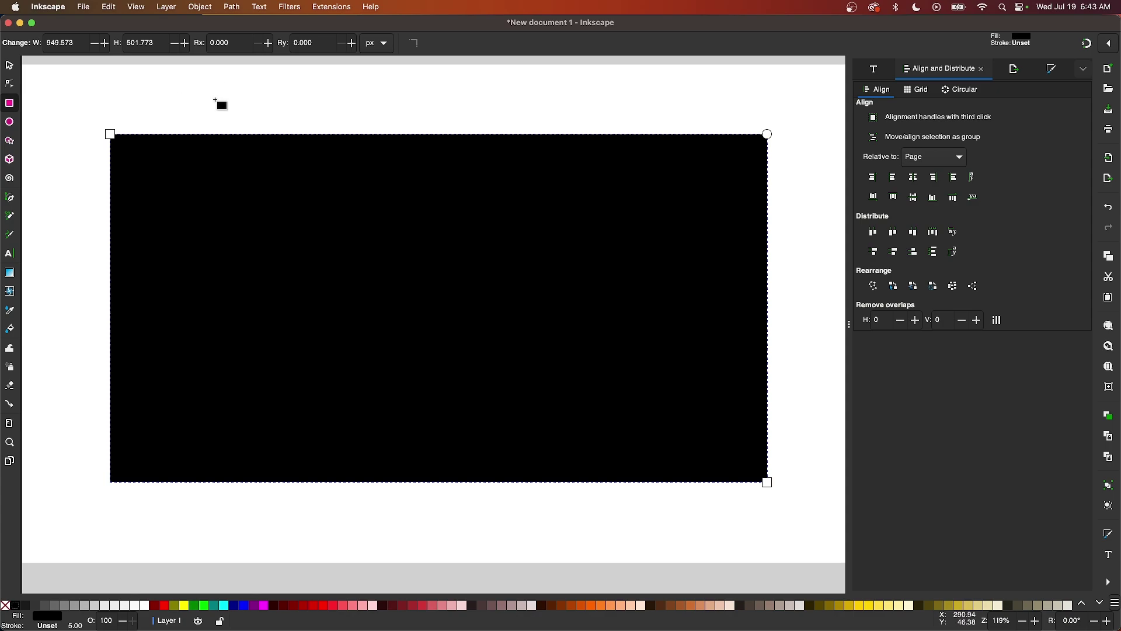
{"action": "key", "text": "s"}
{"action": "left_click", "coordinate": [264, 44]}
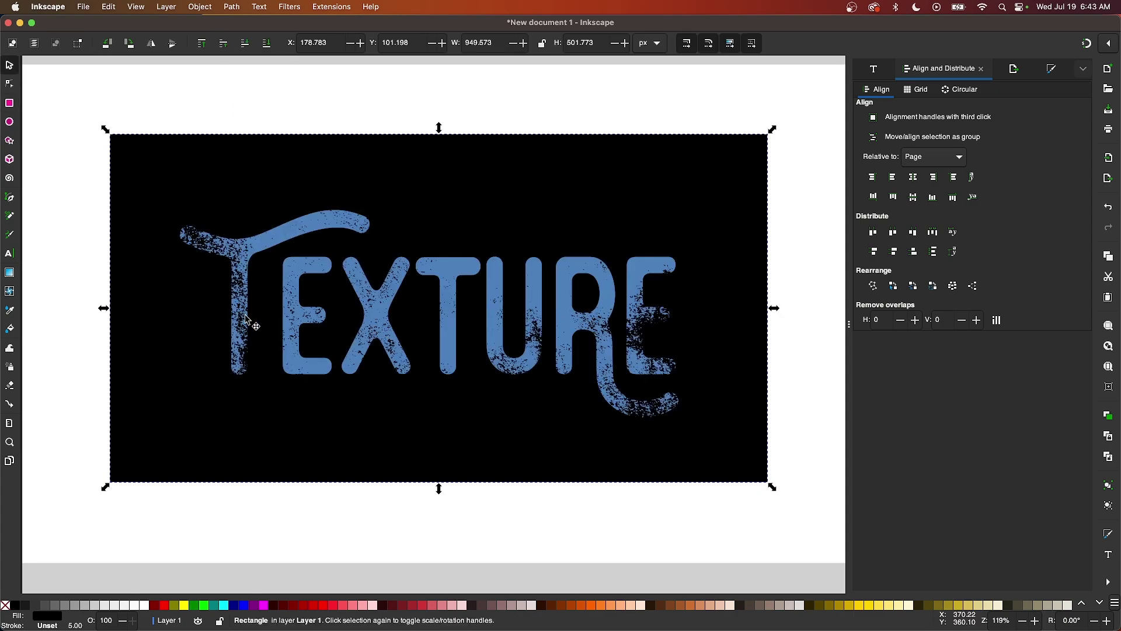
- Make the TEXTURE lettering group white
{"action": "left_click", "coordinate": [385, 335]}
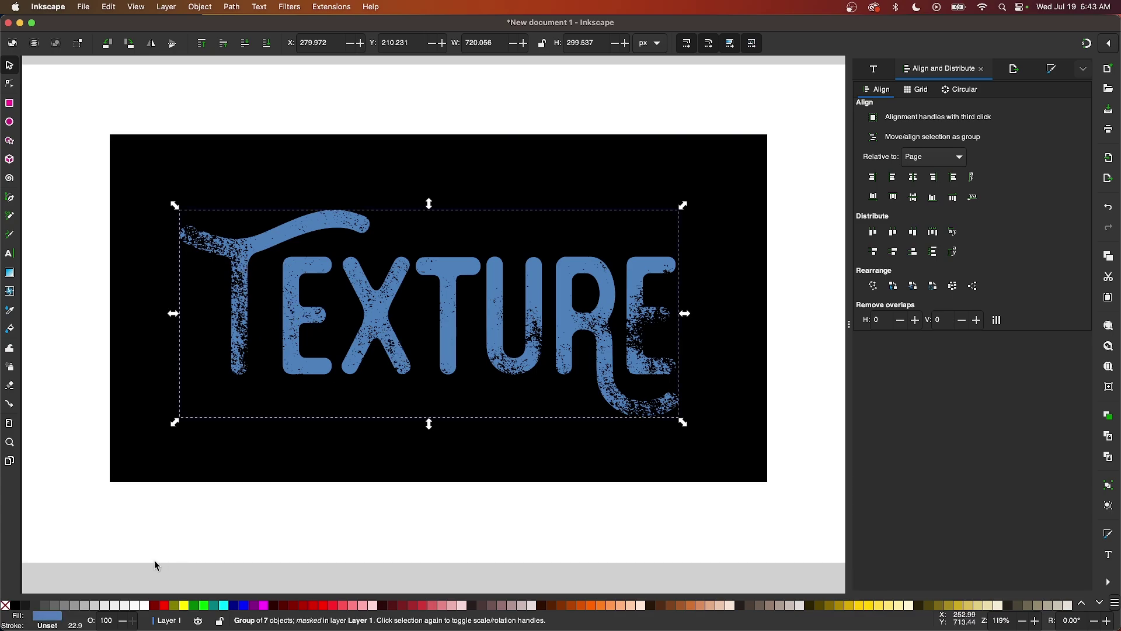
{"action": "left_click", "coordinate": [144, 604]}
{"action": "left_click", "coordinate": [299, 530]}
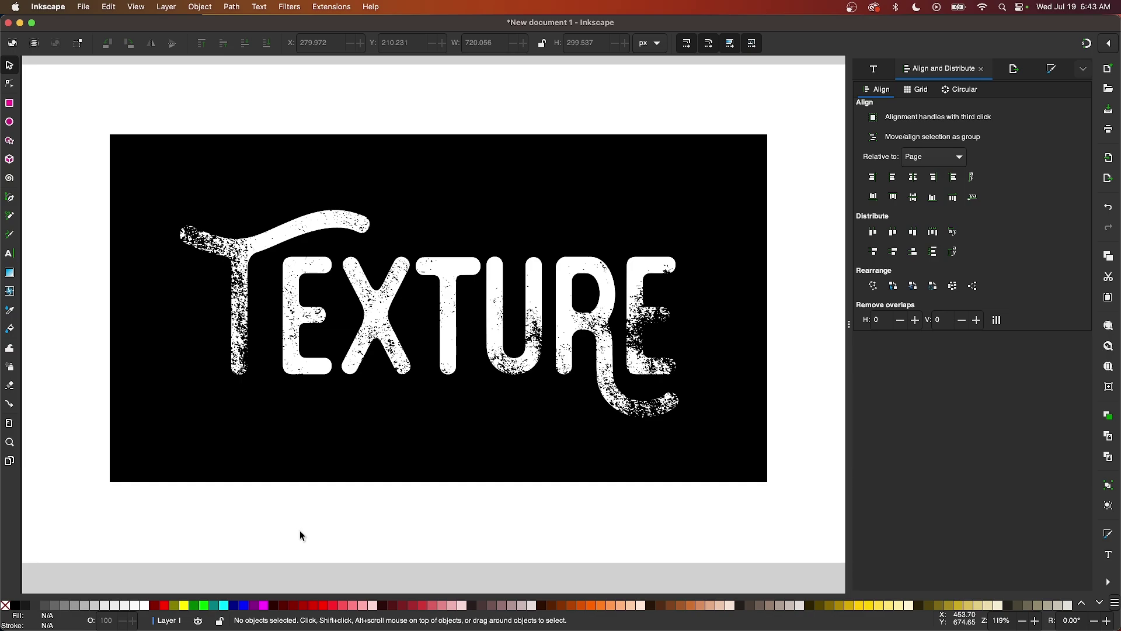
{"action": "scroll", "coordinate": [299, 530], "scroll_direction": "down", "scroll_amount": 3}
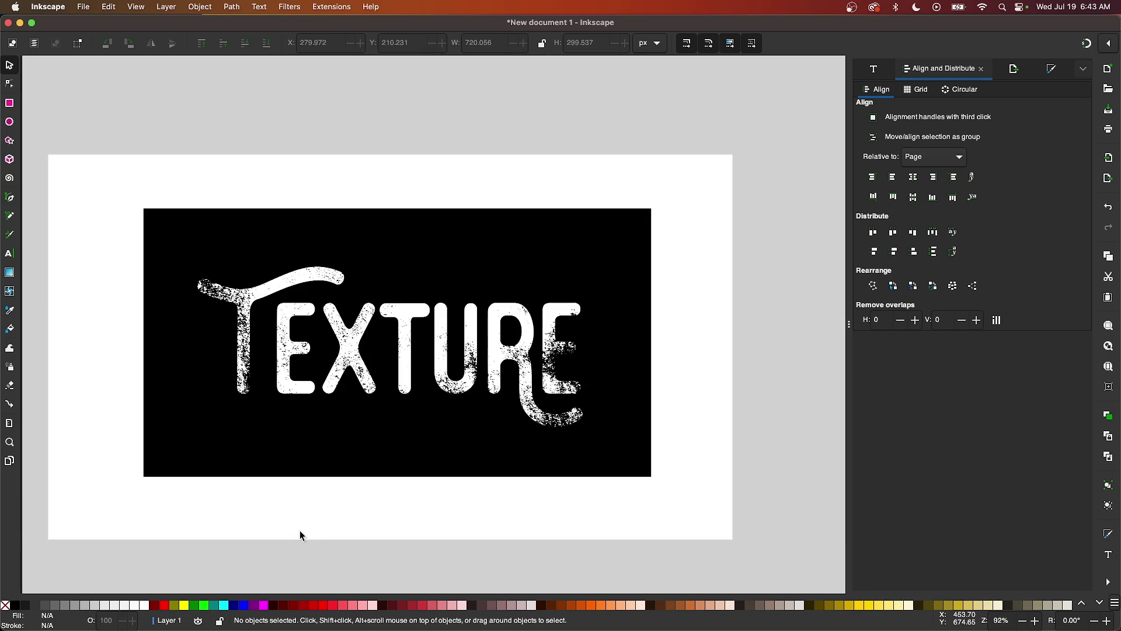
{"action": "scroll", "coordinate": [400, 421], "scroll_direction": "down", "scroll_amount": 2}
{"action": "scroll", "coordinate": [400, 421], "scroll_direction": "left", "scroll_amount": 2}
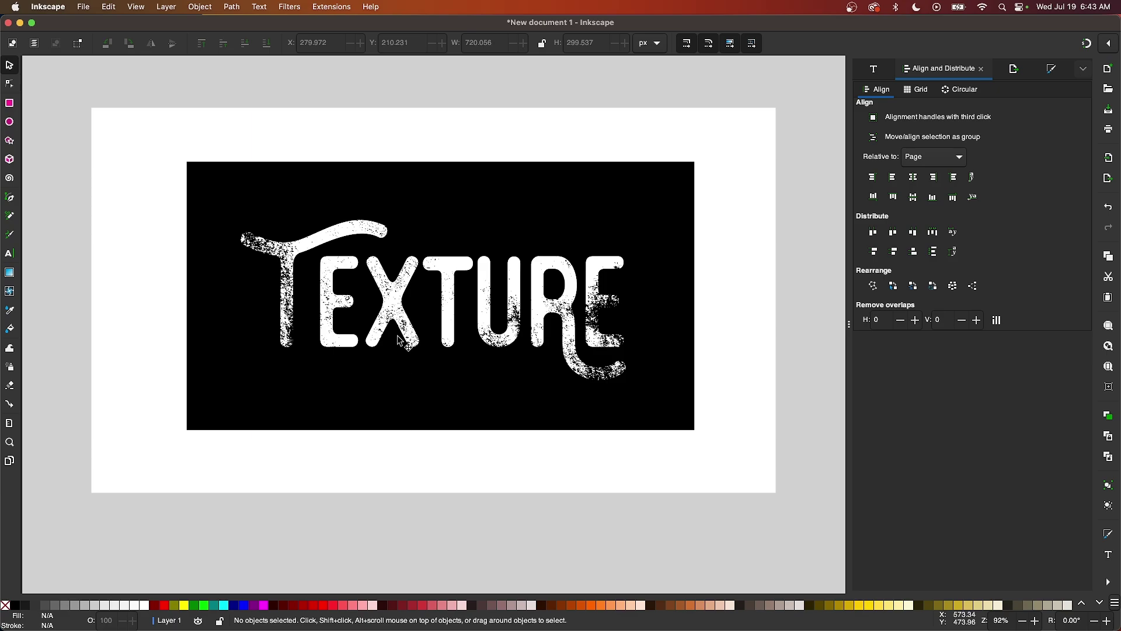
- Release the mask from the TEXTURE lettering group via Object > Mask > Release Mask
{"action": "left_click", "coordinate": [399, 308]}
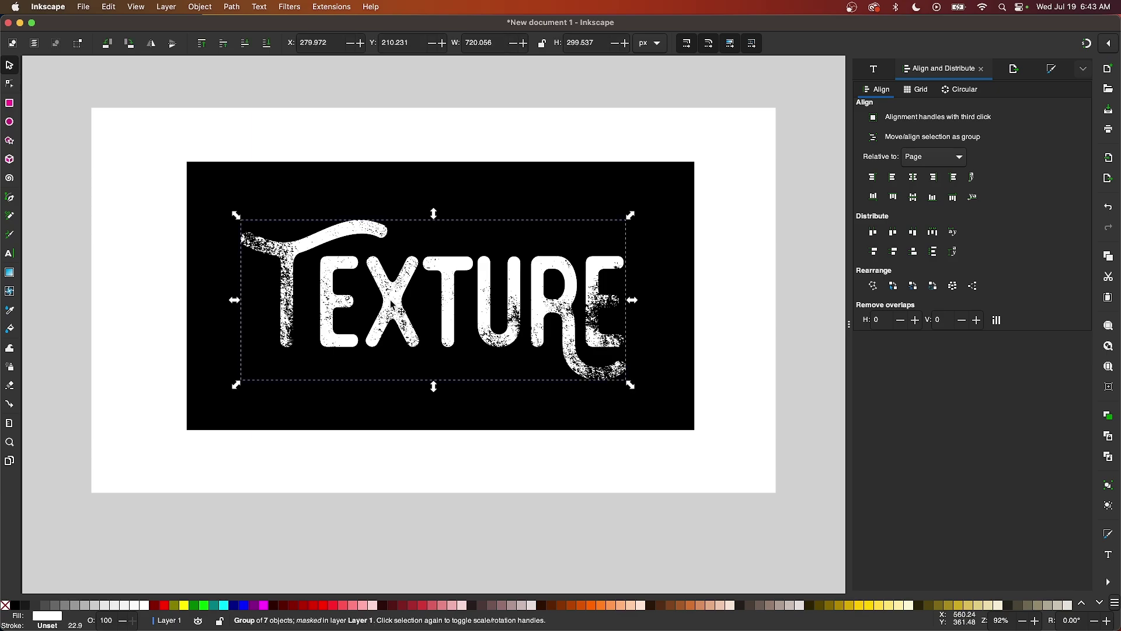
{"action": "left_click", "coordinate": [197, 8]}
{"action": "mouse_move", "coordinate": [275, 169]}
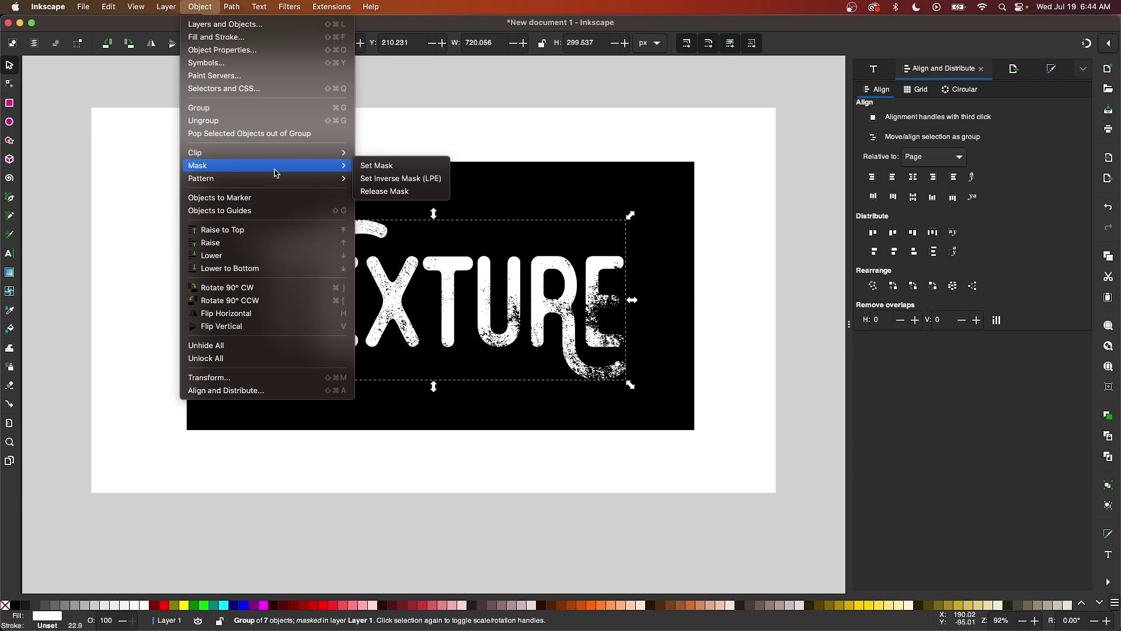
{"action": "left_click", "coordinate": [389, 192]}
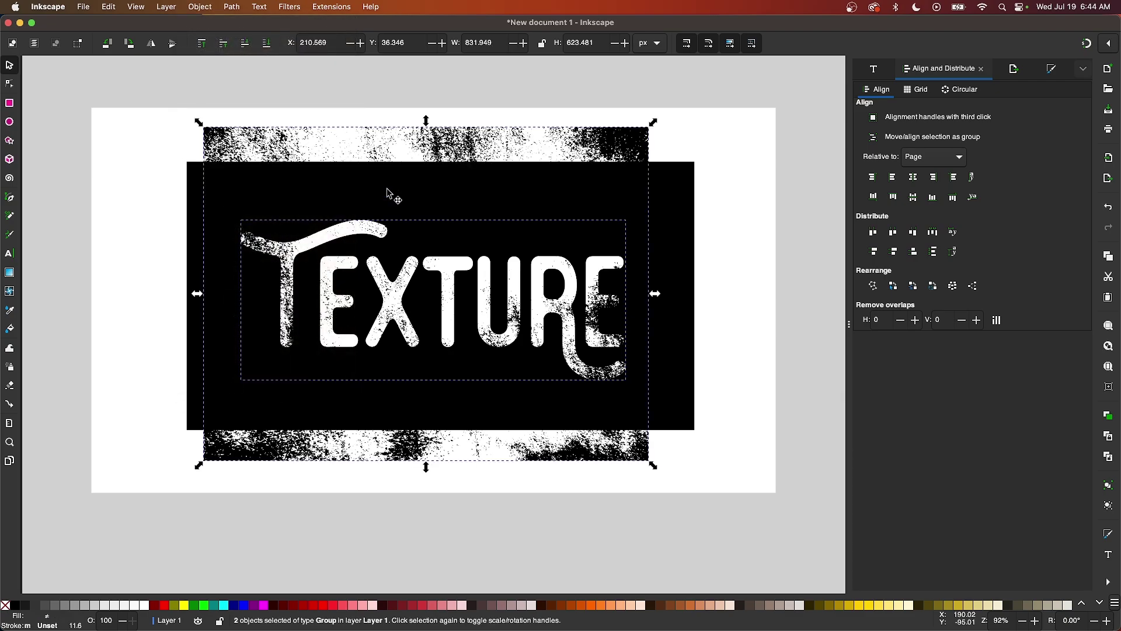
{"action": "scroll", "coordinate": [389, 193], "scroll_direction": "down", "scroll_amount": 2}
- Drag the grit texture image off the page to the left
{"action": "left_click", "coordinate": [445, 495]}
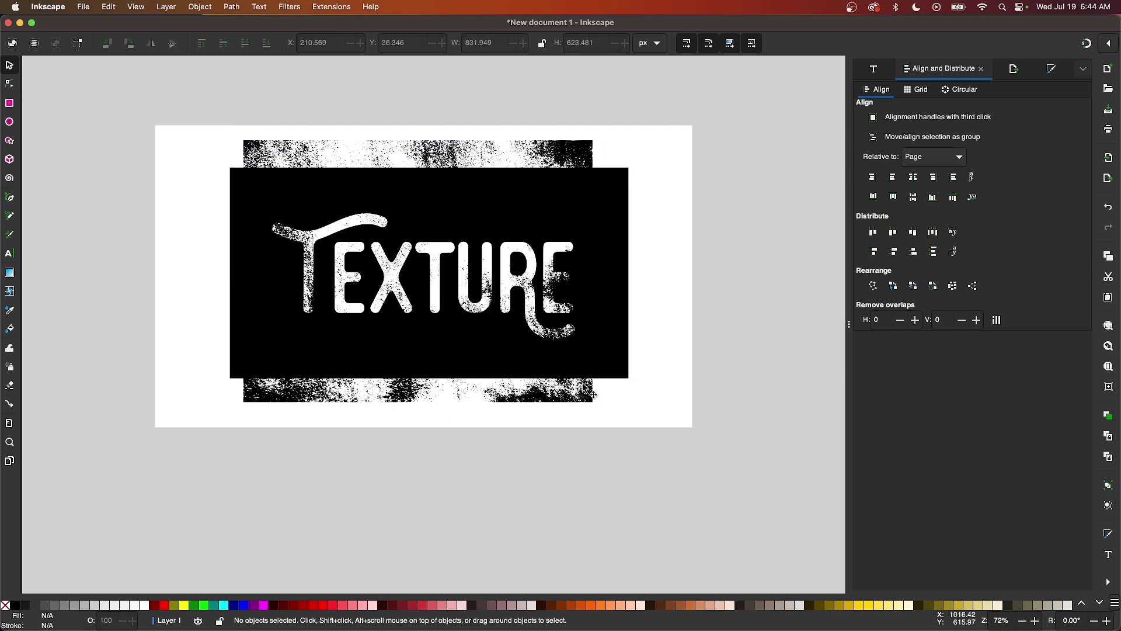
{"action": "left_click", "coordinate": [415, 400]}
{"action": "left_click_drag", "start_coordinate": [414, 400], "coordinate": [1, 404]}
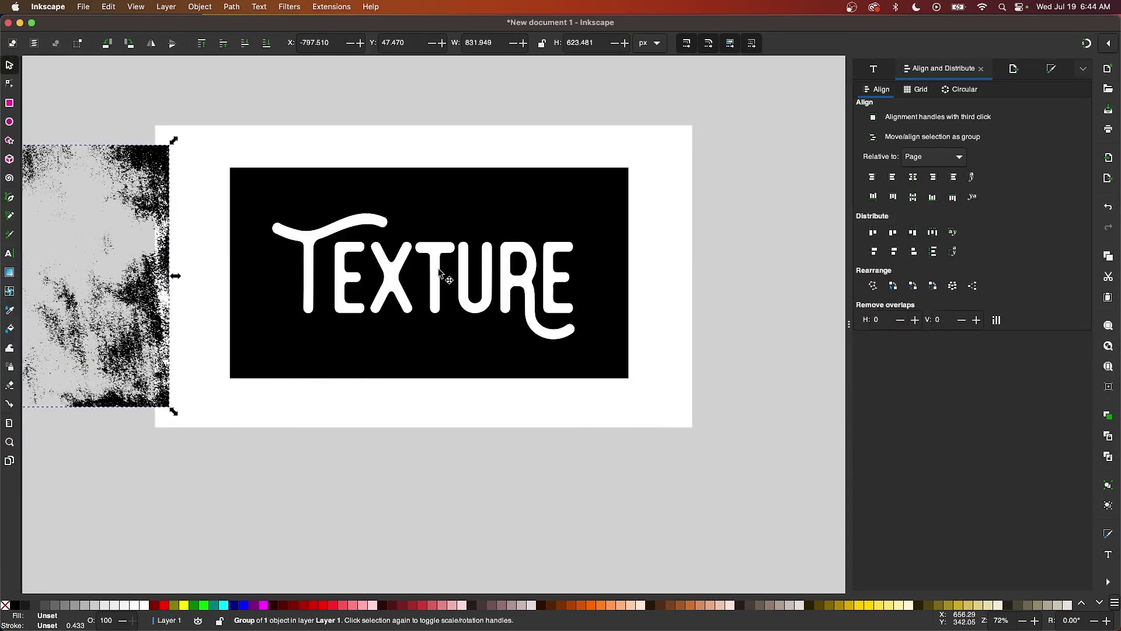
{"action": "scroll", "coordinate": [444, 275], "scroll_direction": "left", "scroll_amount": 3}
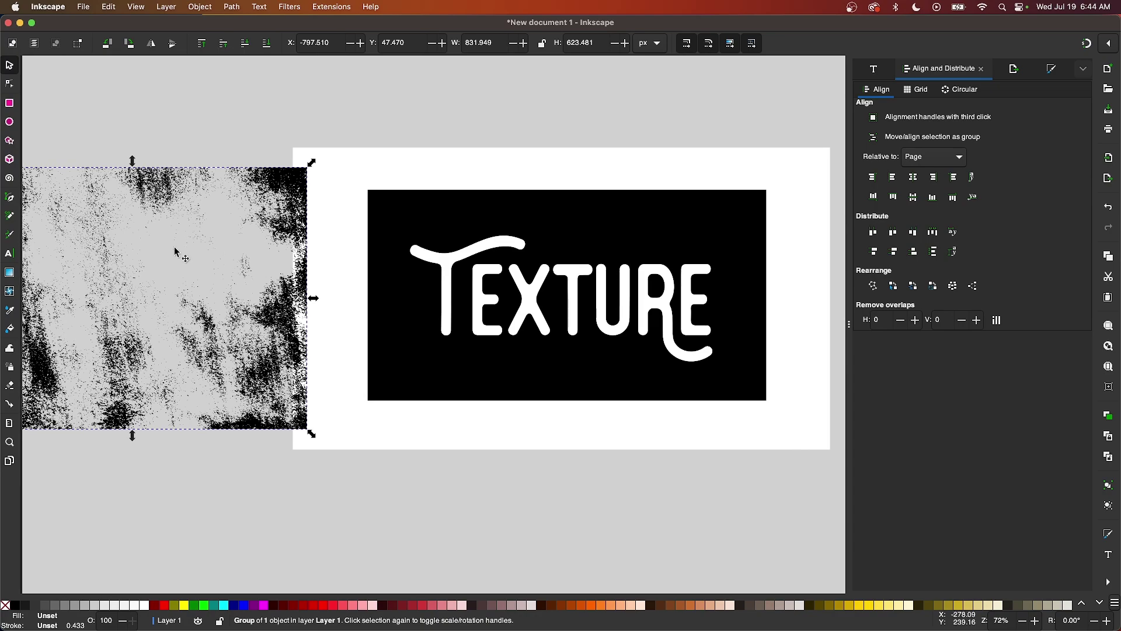
{"action": "scroll", "coordinate": [182, 248], "scroll_direction": "left", "scroll_amount": 2}
{"action": "scroll", "coordinate": [194, 239], "scroll_direction": "right", "scroll_amount": 5}
{"action": "scroll", "coordinate": [194, 239], "scroll_direction": "left", "scroll_amount": 1}
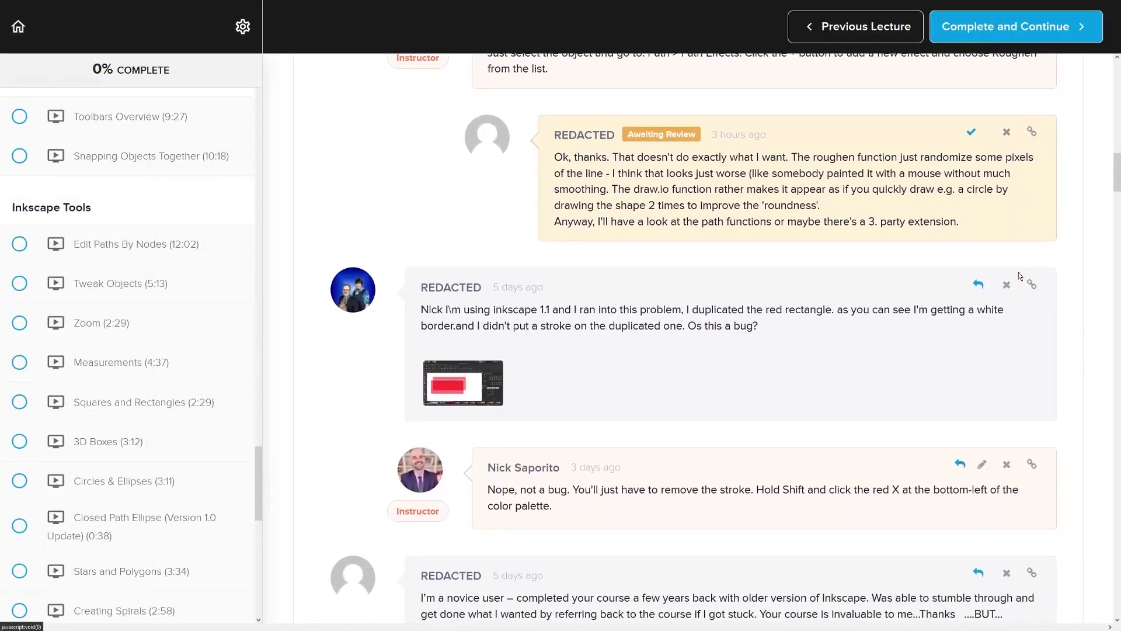
- Scroll to the Inkscape Master Class logo and highlight the 'ENROLL NOW FOR $17 USD' text
{"action": "scroll", "coordinate": [1045, 267], "scroll_direction": "down", "scroll_amount": 10}
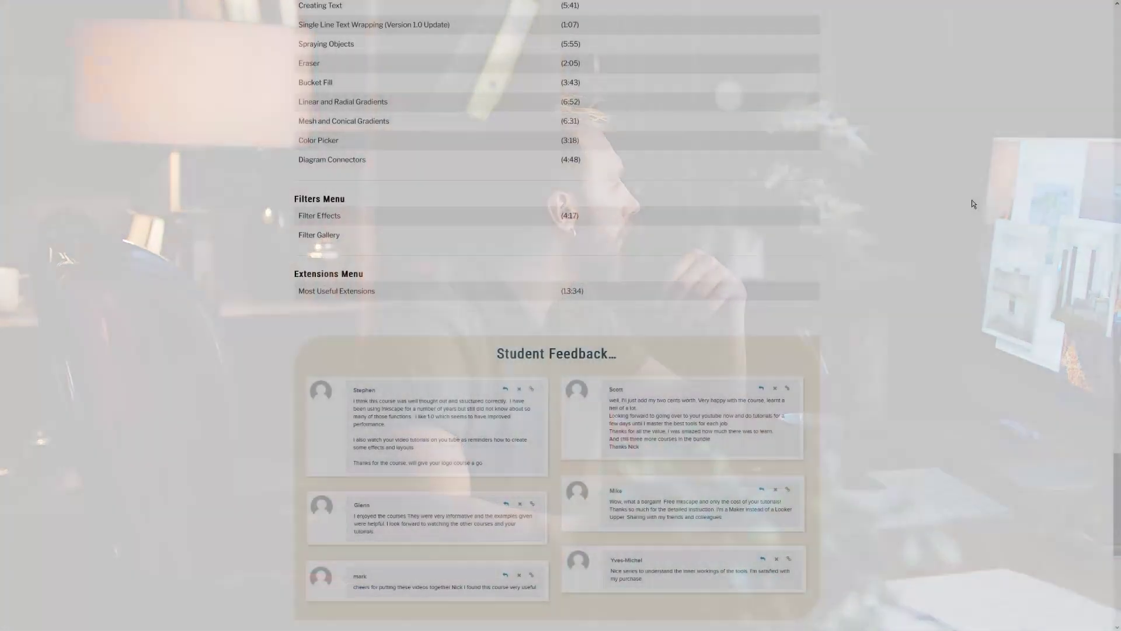
{"action": "scroll", "coordinate": [972, 204], "scroll_direction": "down", "scroll_amount": 8}
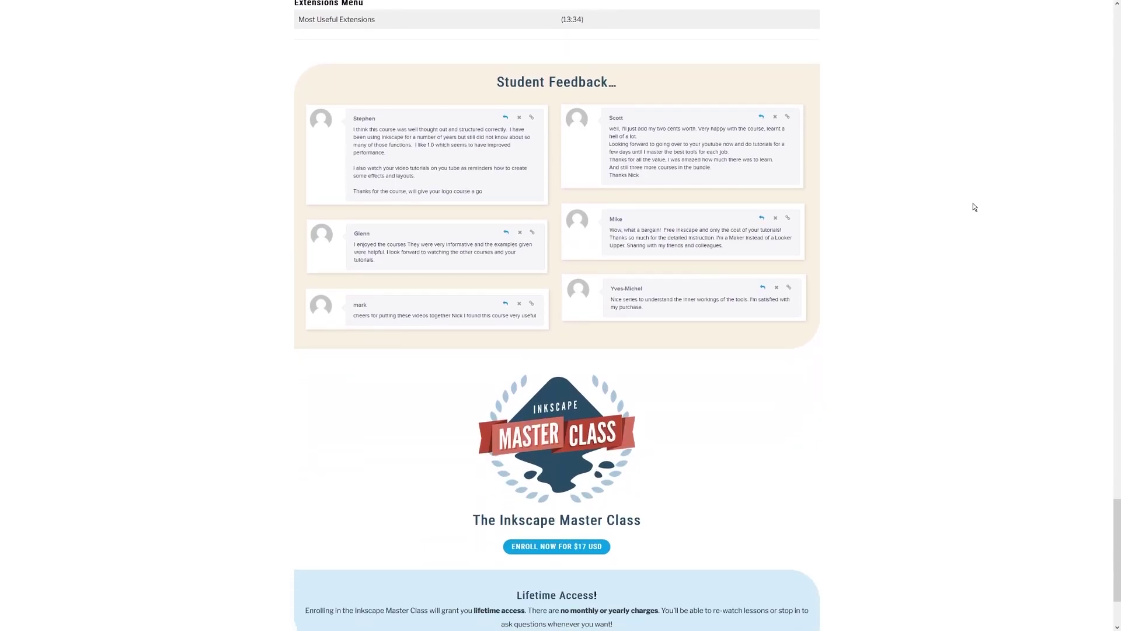
{"action": "left_click_drag", "start_coordinate": [603, 416], "coordinate": [508, 418]}
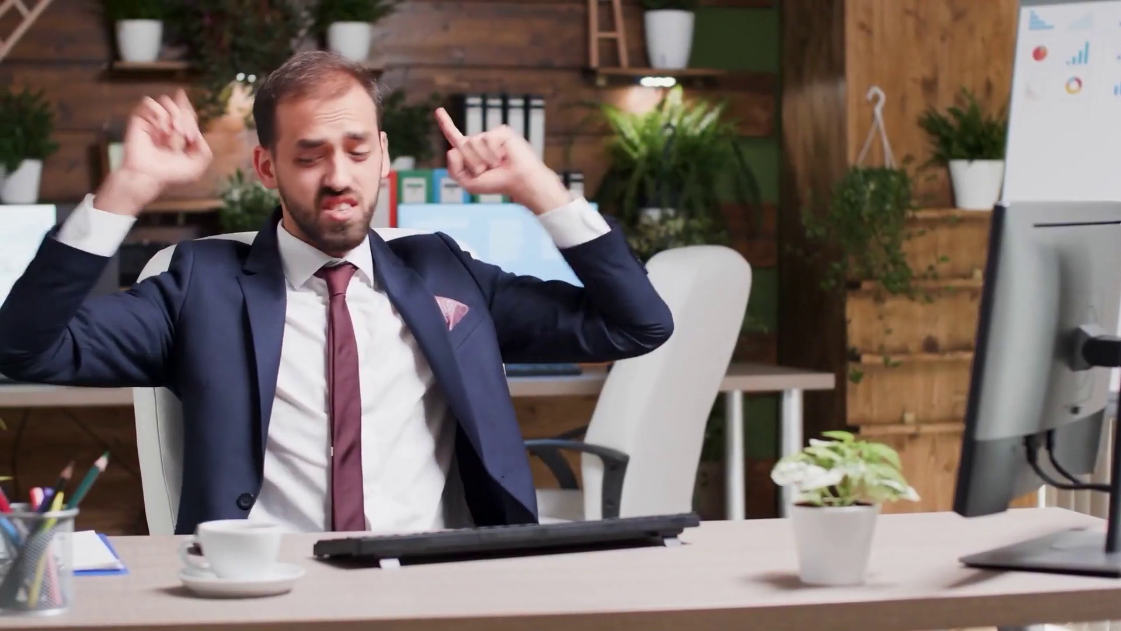